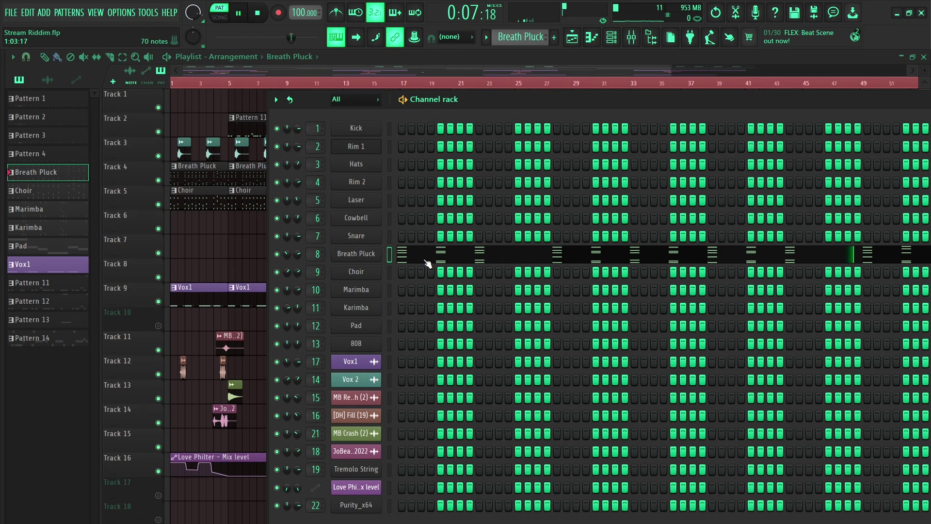
# Step: Stop playback and examine the Breath Pluck chord notes across all four bars in the piano roll
pyautogui.press('space')
pyautogui.click(431, 260)
pyautogui.scroll(3, 571, 194)
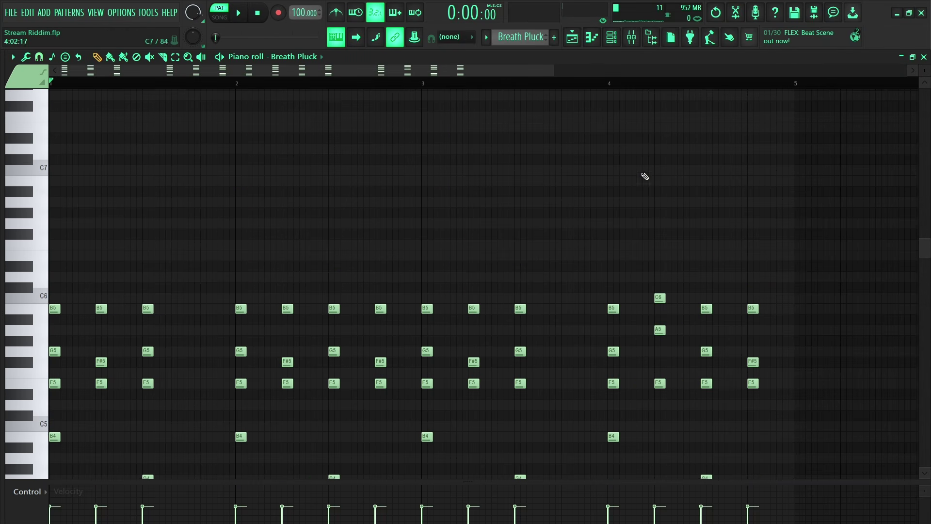
pyautogui.moveTo(551, 69); pyautogui.dragTo(485, 98)
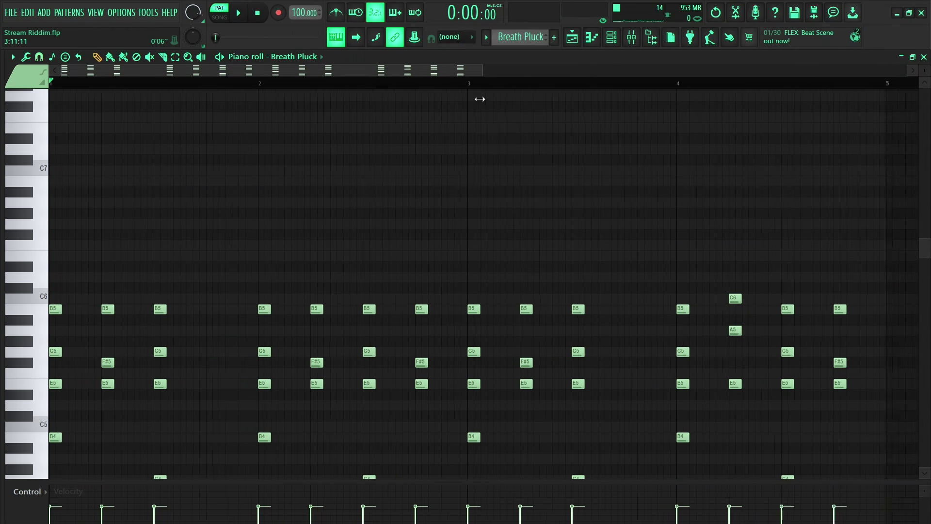
pyautogui.scroll(-2, 172, 318)
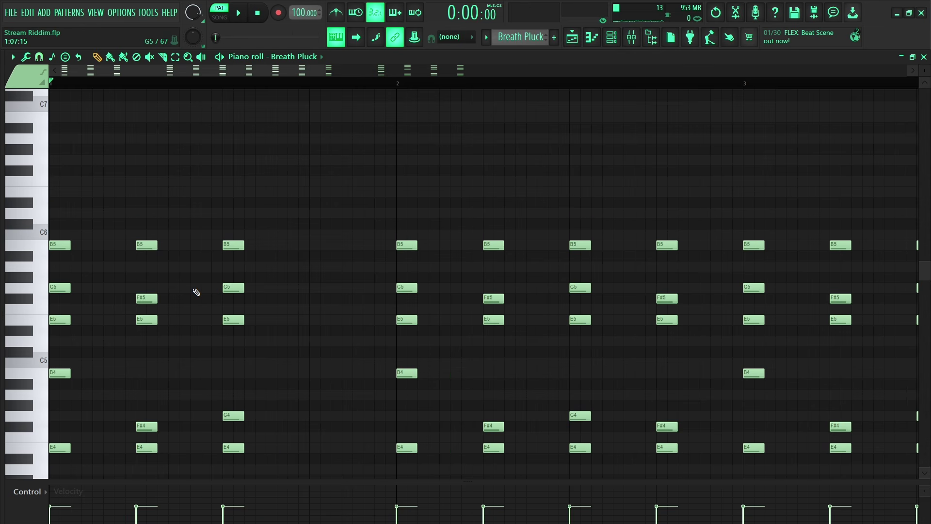
pyautogui.scroll(-2, 60, 315)
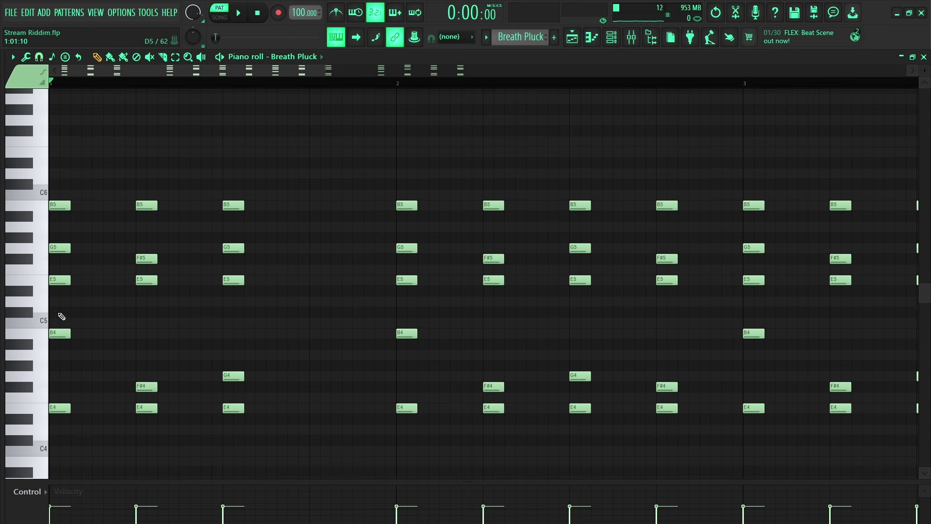
pyautogui.scroll(2, 68, 305)
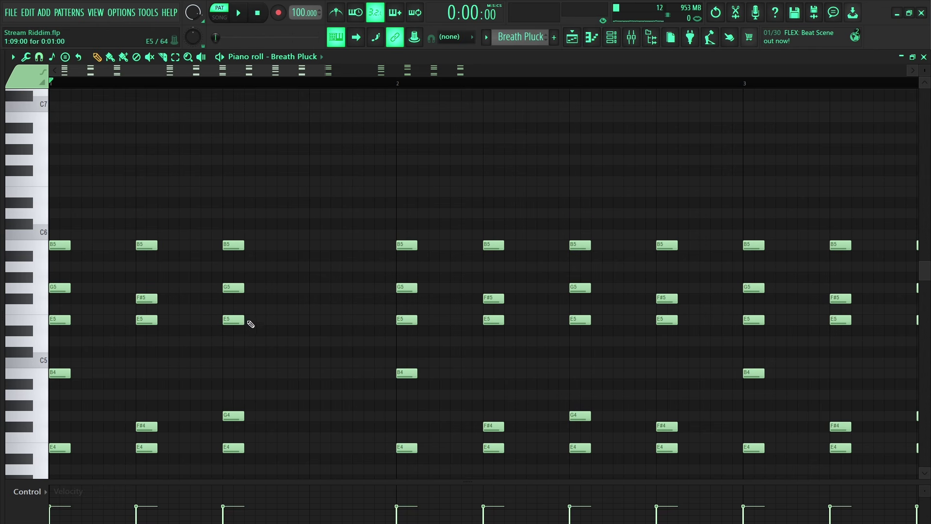
pyautogui.scroll(-3, 227, 294)
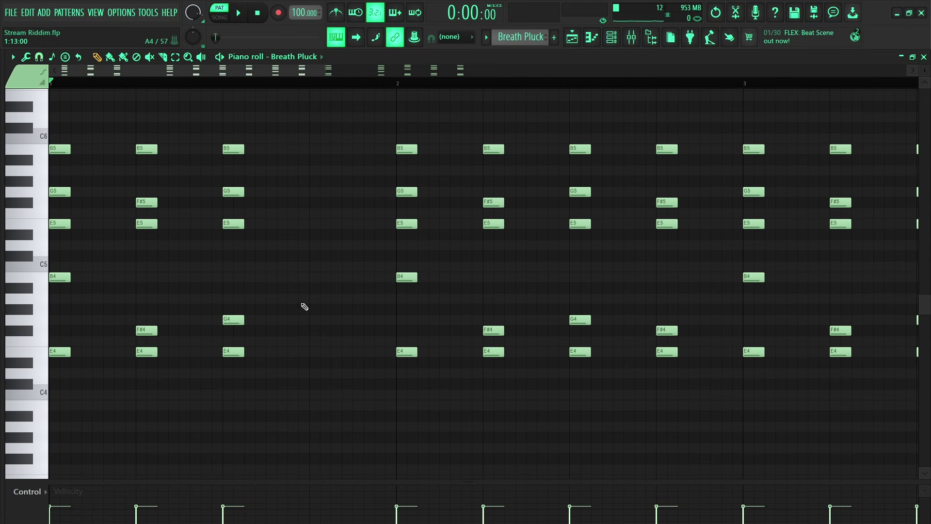
pyautogui.scroll(2, 438, 269)
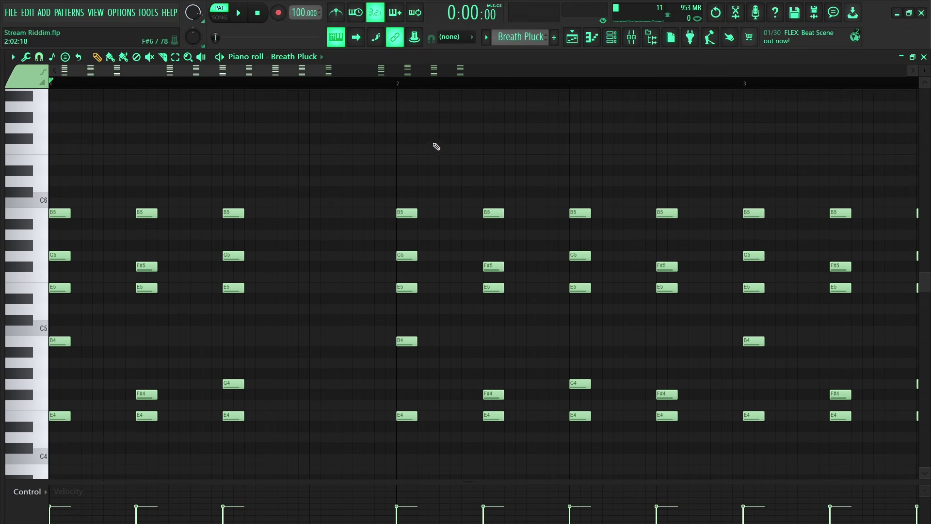
pyautogui.moveTo(324, 68); pyautogui.dragTo(643, 71)
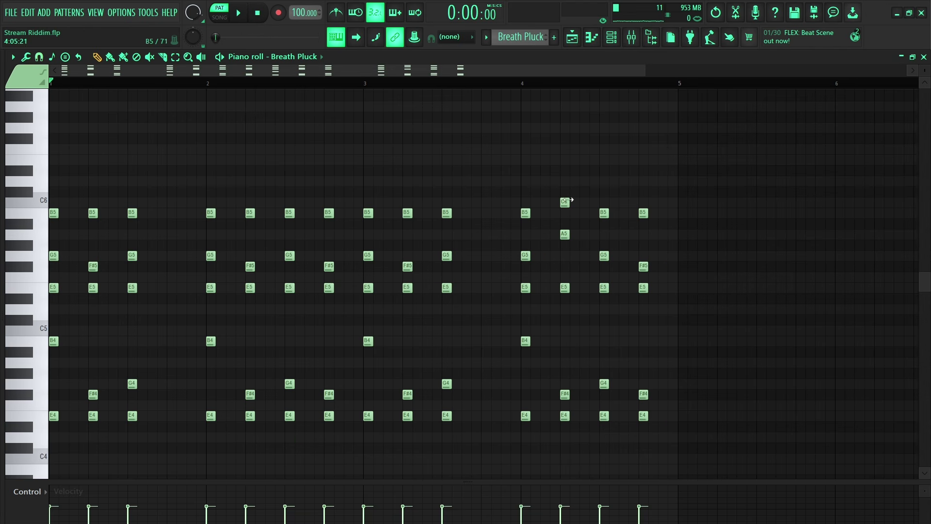
# Step: Solo Track 4 with the Breath Pluck clips in the playlist and unmute Track 5 with the Choir clips
pyautogui.click(572, 37)
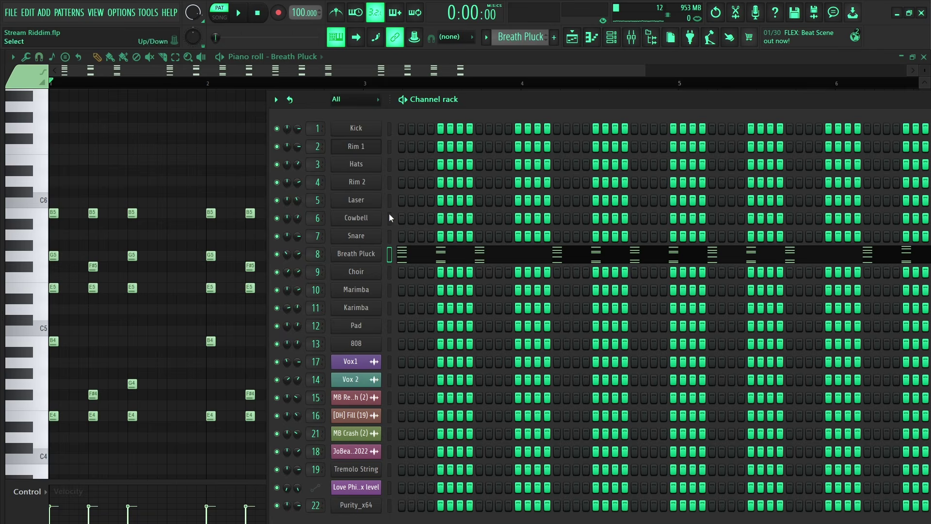
pyautogui.click(578, 44)
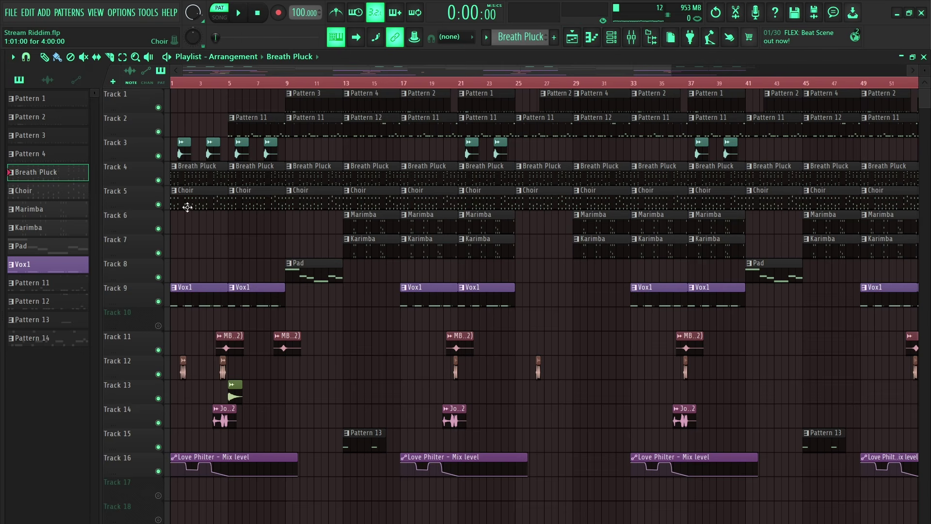
pyautogui.rightClick(159, 180)
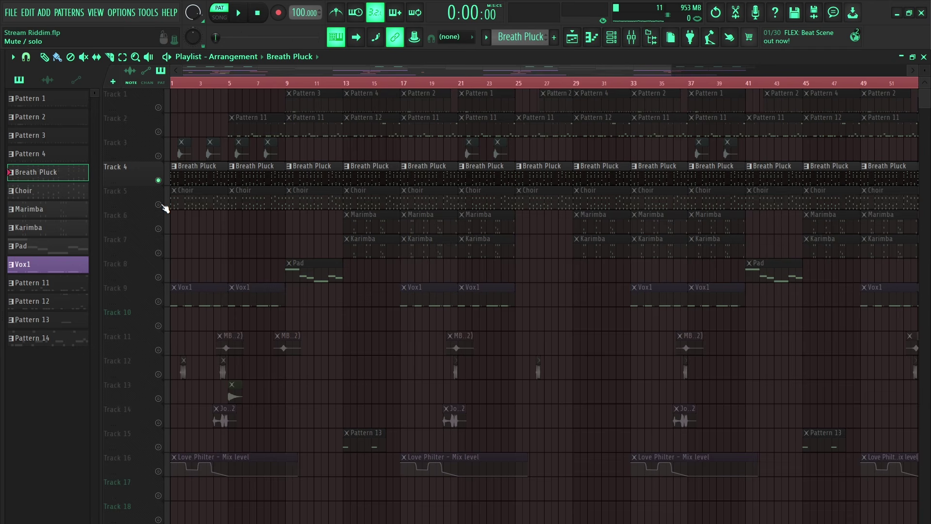
pyautogui.click(158, 205)
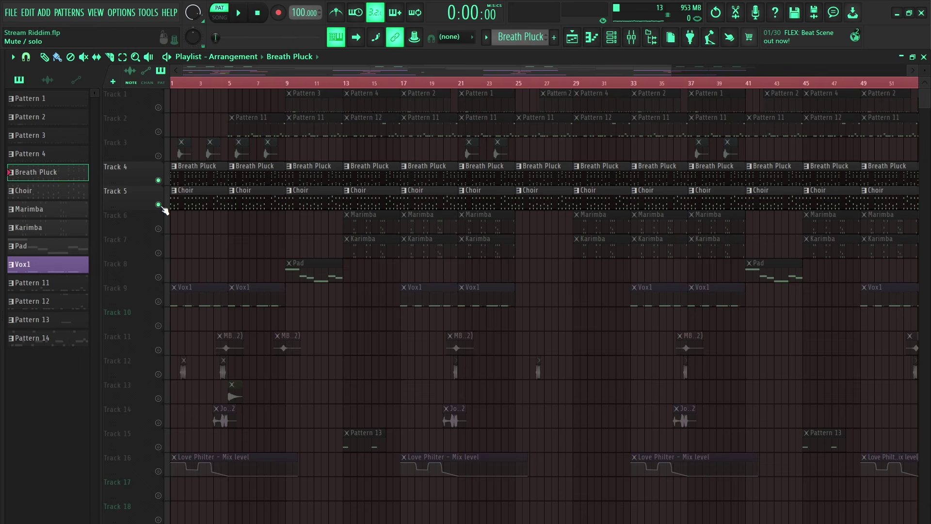
# Step: Play the arrangement from the start to hear the Breath Pluck and Choir tracks together, and stop playback
pyautogui.press('space')
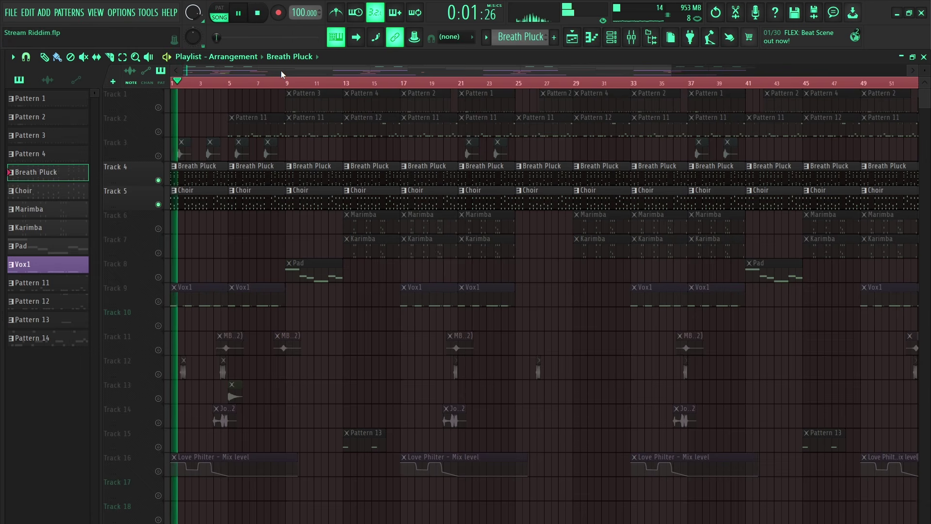
pyautogui.click(613, 37)
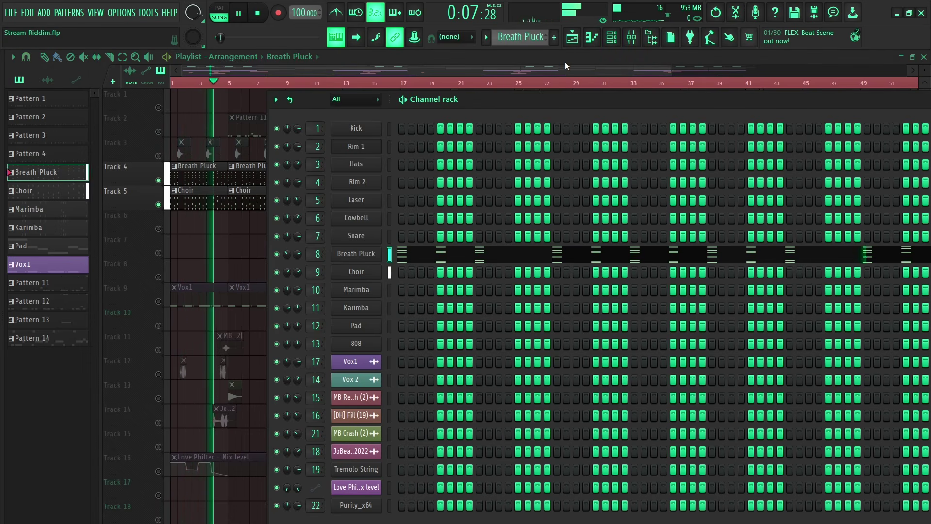
pyautogui.press('space')
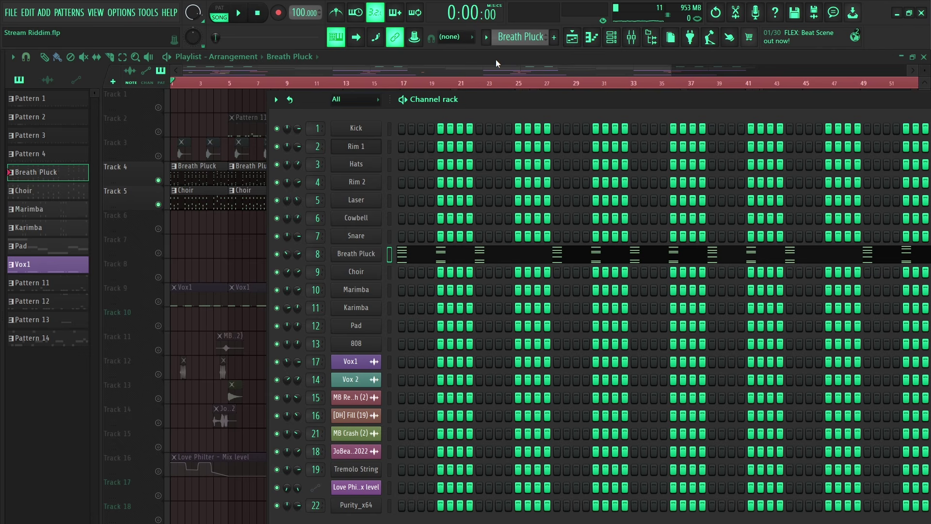
pyautogui.press('F6')
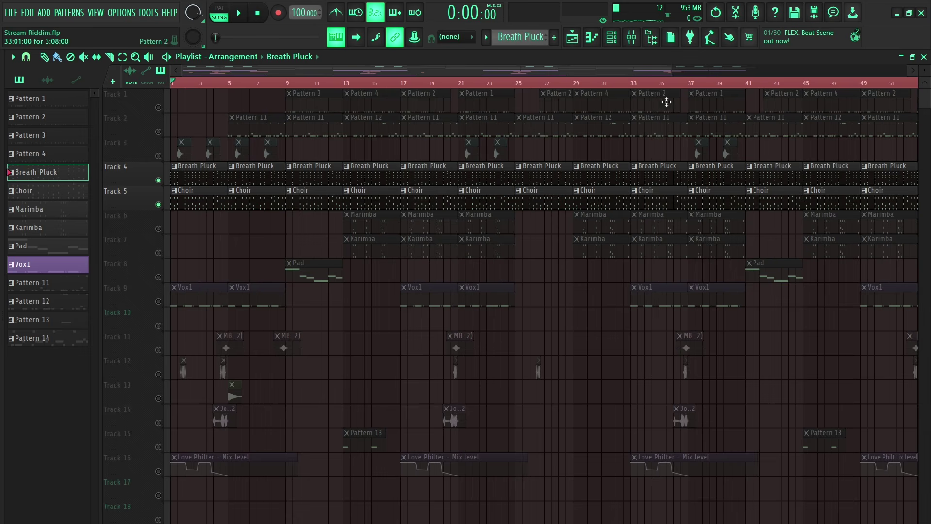
pyautogui.press('space')
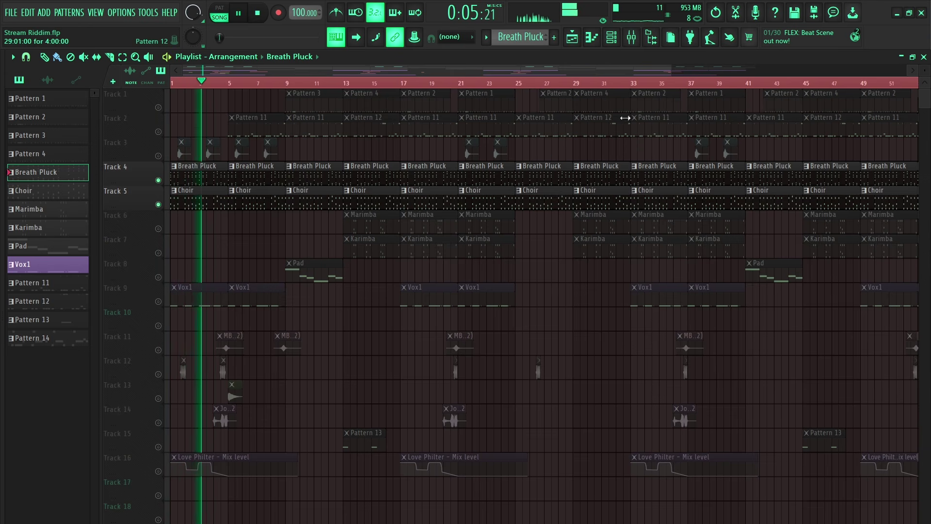
pyautogui.press('space')
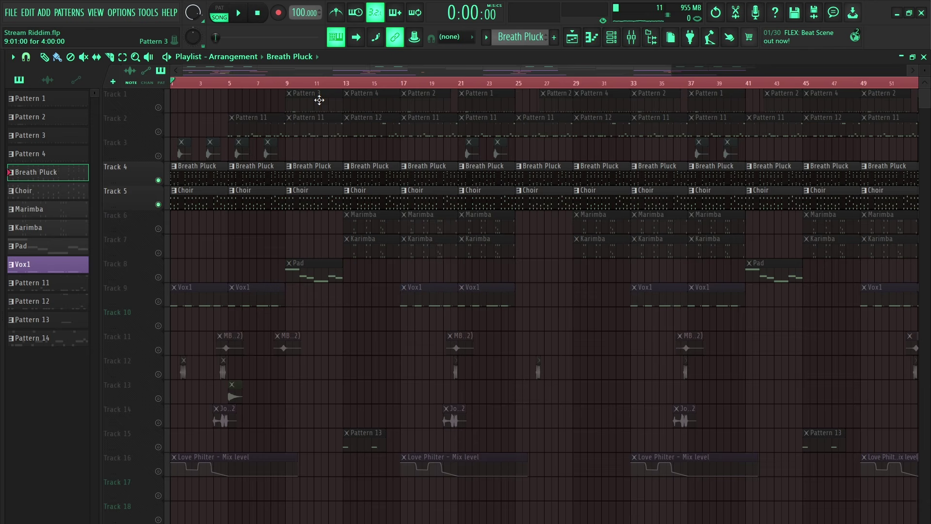
# Step: Solo Track 9 in the playlist and make Vox1 the active pattern
pyautogui.rightClick(159, 301)
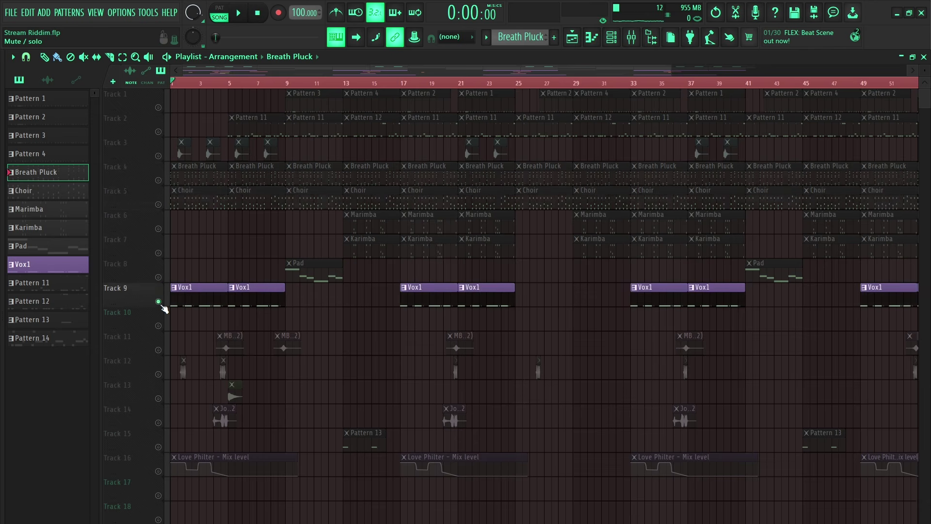
pyautogui.press('F6')
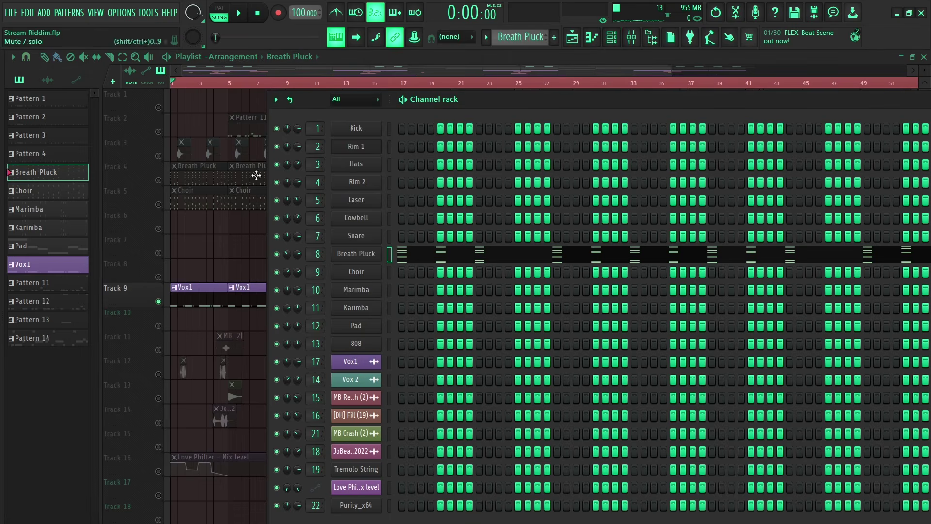
pyautogui.click(78, 264)
# Step: Play the soloed vocal while examining the Vox1 notes in the piano roll, and stop playback
pyautogui.press('space')
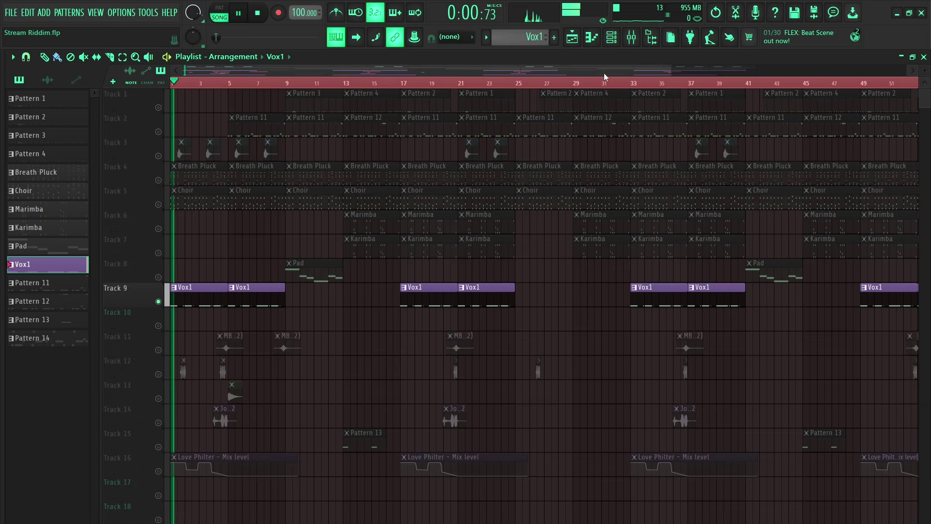
pyautogui.press('F6')
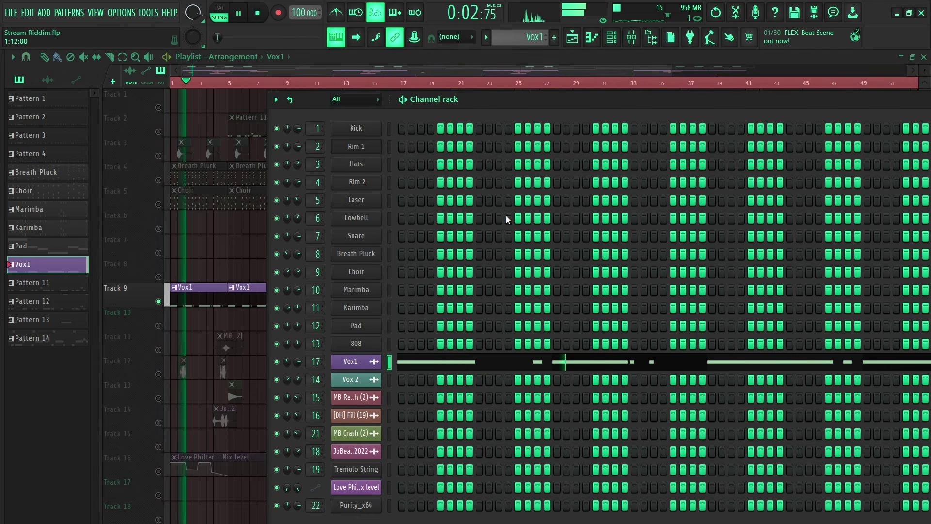
pyautogui.click(499, 363)
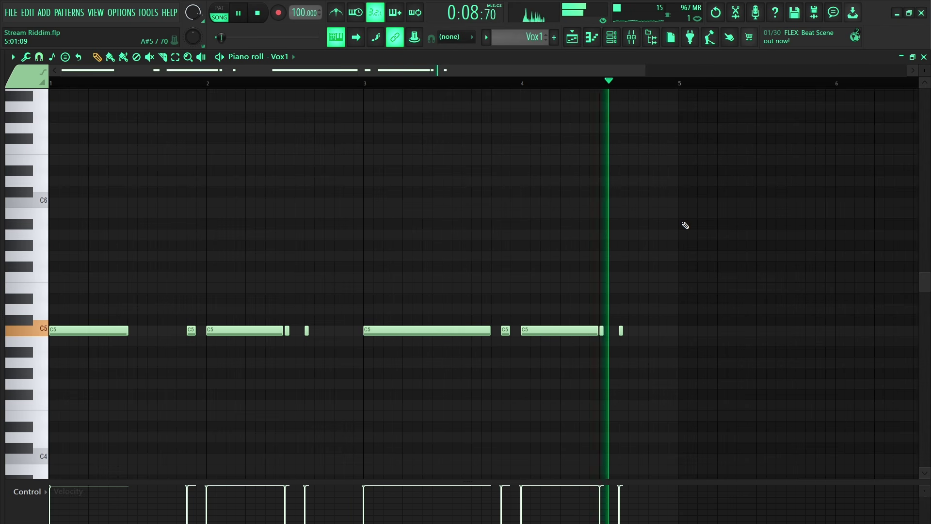
pyautogui.press('space')
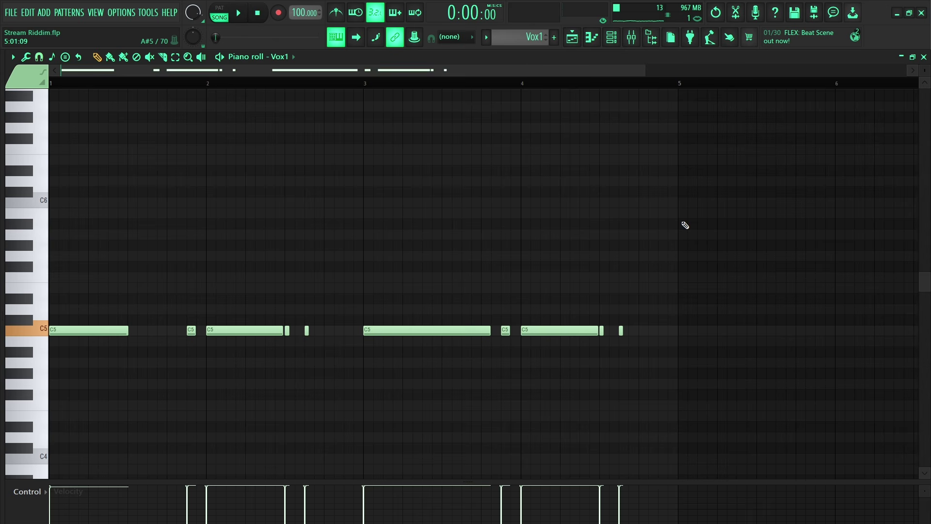
# Step: Inspect the Vox1 channel's sample settings, including its time-stretching pitch, and close the channel window
pyautogui.click(611, 36)
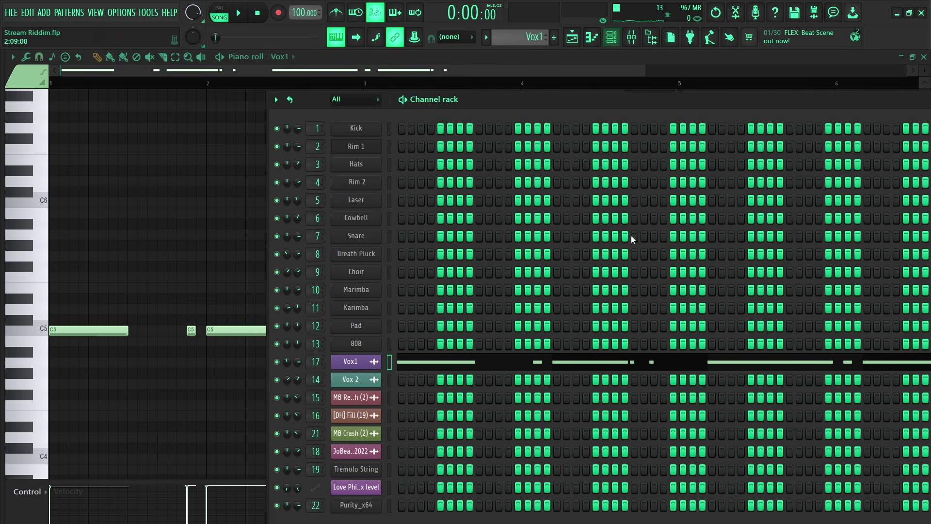
pyautogui.click(365, 362)
pyautogui.click(279, 172)
pyautogui.click(252, 173)
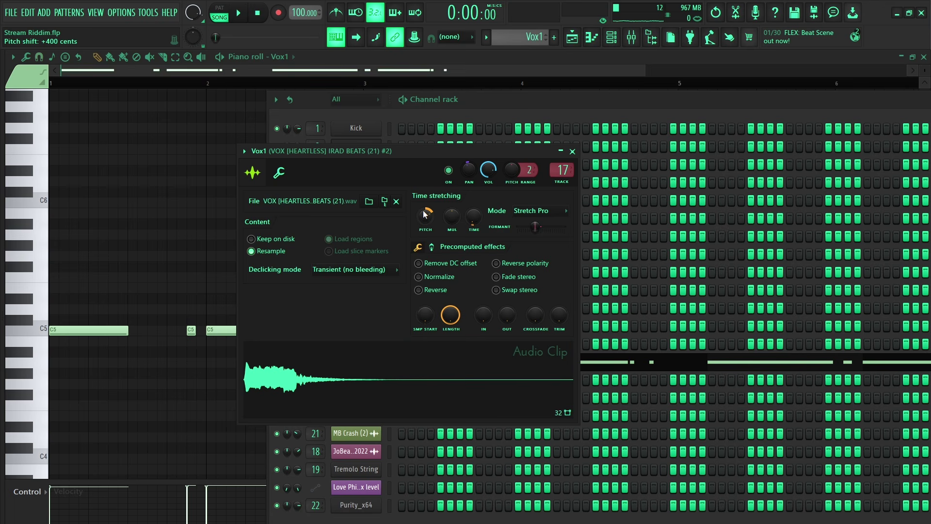
pyautogui.moveTo(435, 157); pyautogui.dragTo(438, 147)
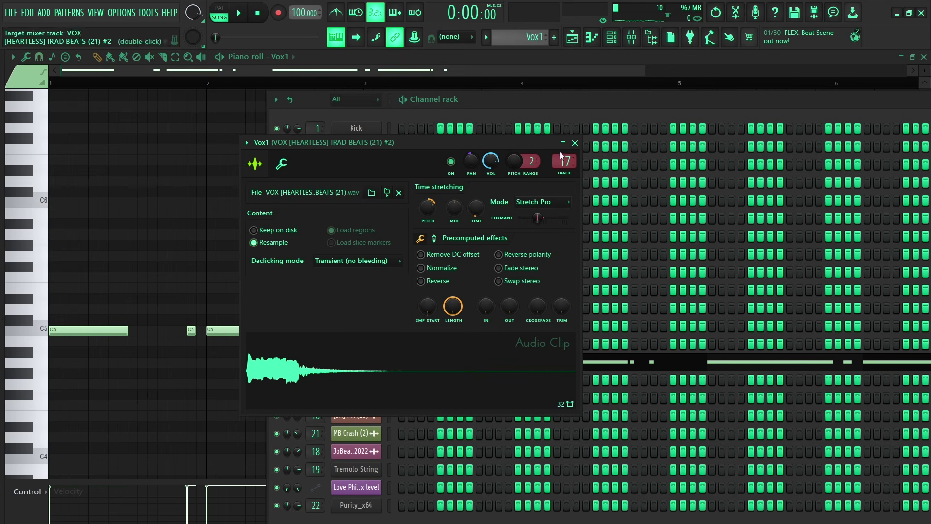
pyautogui.click(575, 144)
# Step: Play the soloed vocal while viewing its effect chain in the mixer, return to the playlist and stop playback
pyautogui.press('space')
pyautogui.press('F9')
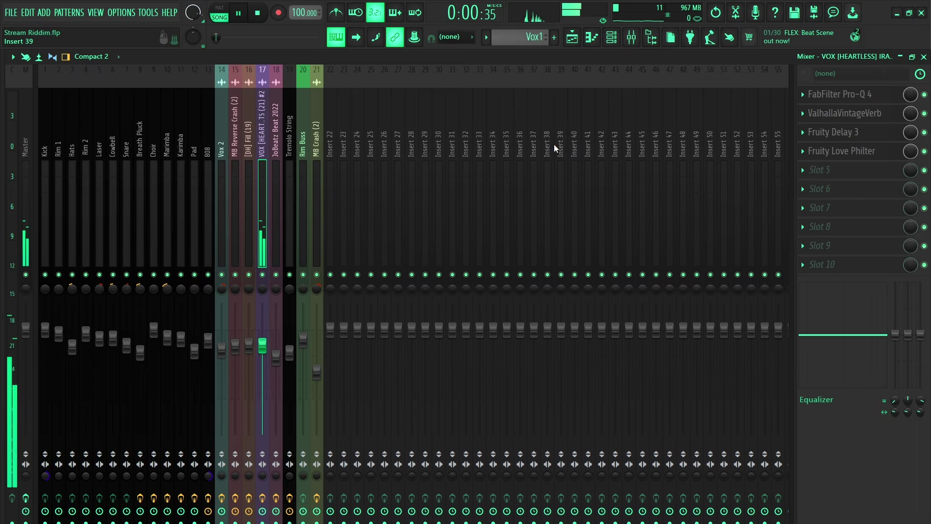
pyautogui.click(576, 42)
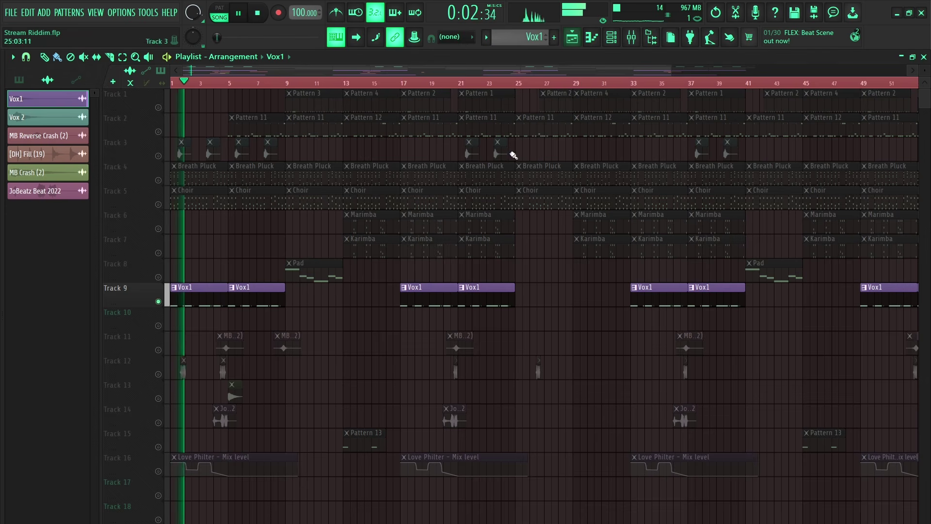
pyautogui.press('space')
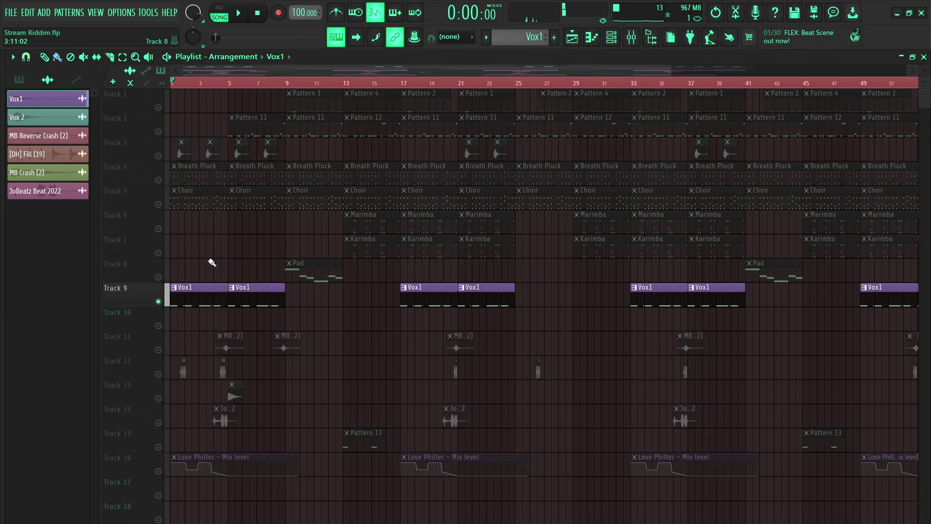
# Step: Unmute Tracks 4 and 5 alongside the Vox1 track and play the three tracks together from the start
pyautogui.click(158, 181)
pyautogui.click(158, 204)
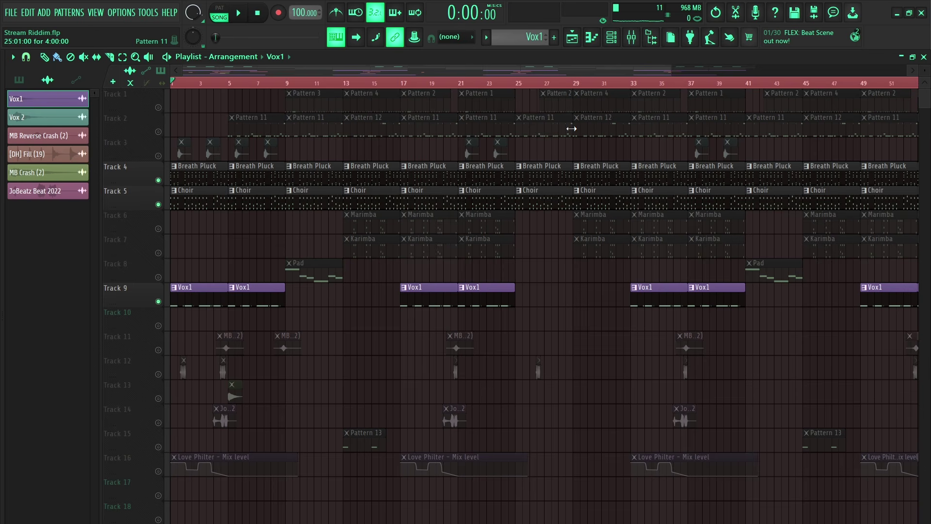
pyautogui.press('space')
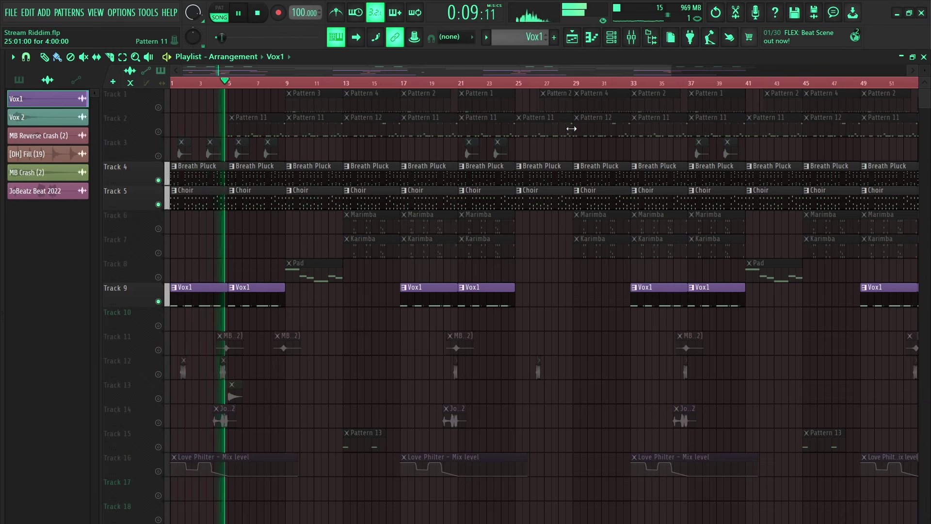
pyautogui.press('space')
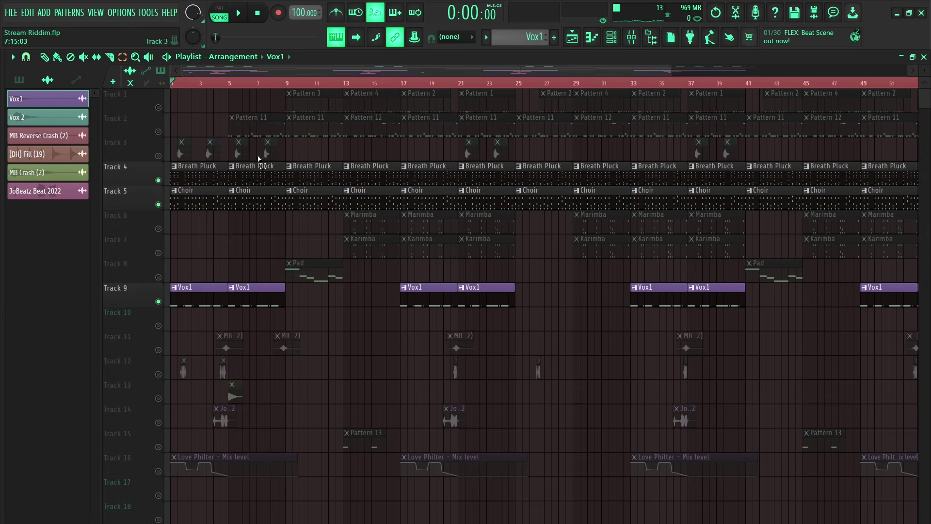
# Step: Unmute Track 3, check the channel rack, play the vocal and melody tracks together from the start, and stop playback
pyautogui.click(158, 155)
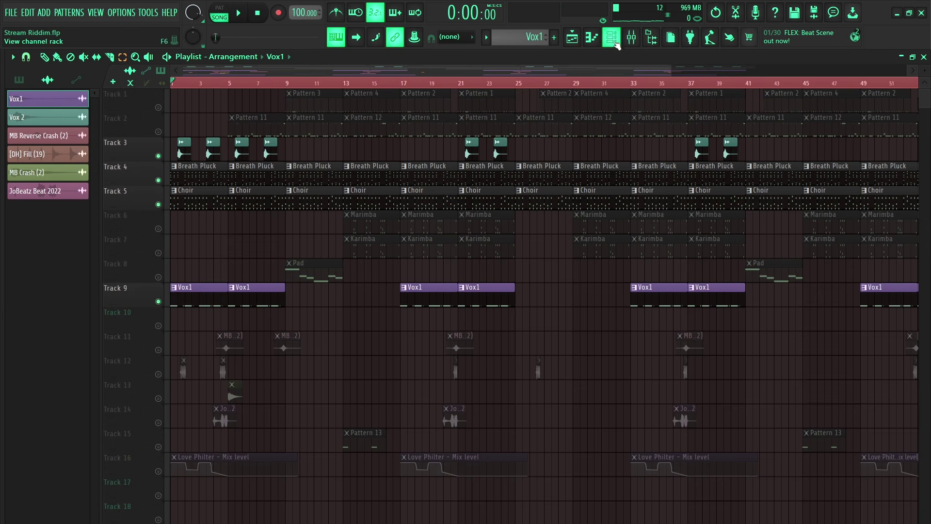
pyautogui.press('F6')
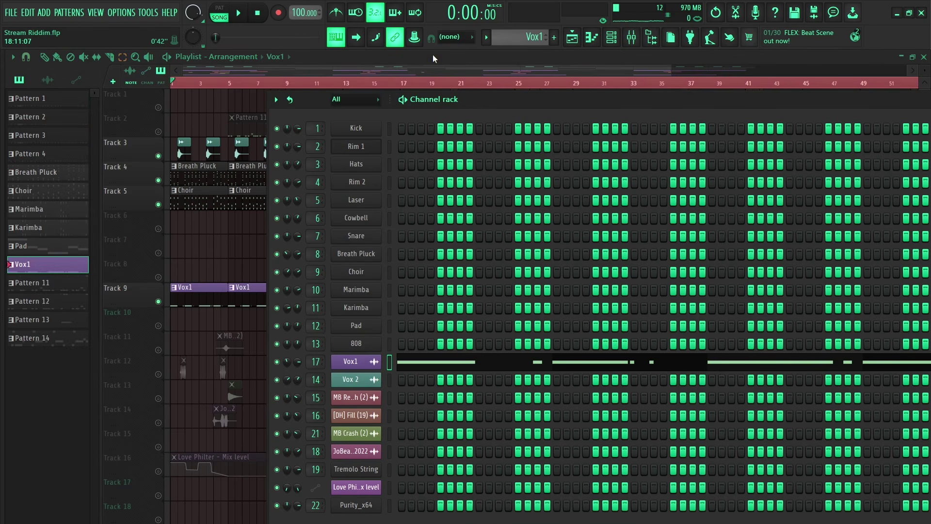
pyautogui.click(432, 54)
pyautogui.moveTo(668, 74); pyautogui.dragTo(602, 71)
pyautogui.press('space')
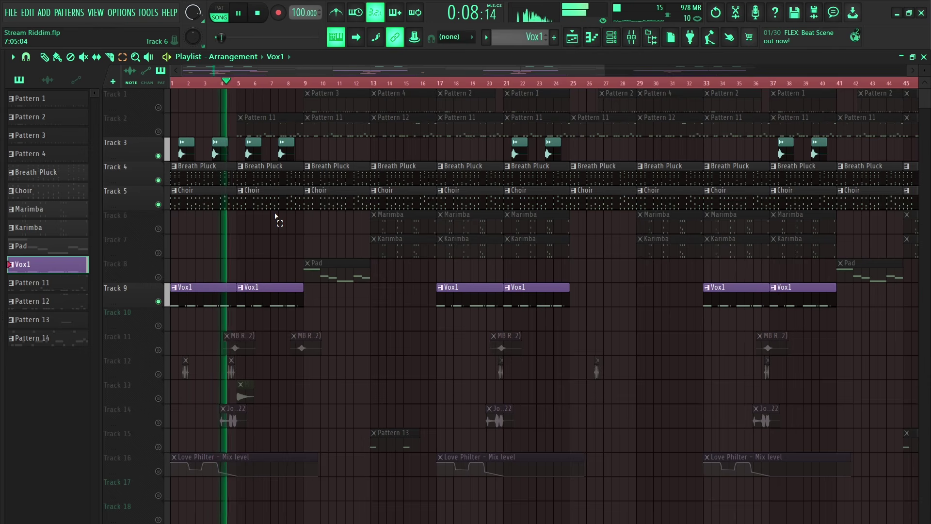
pyautogui.press('space')
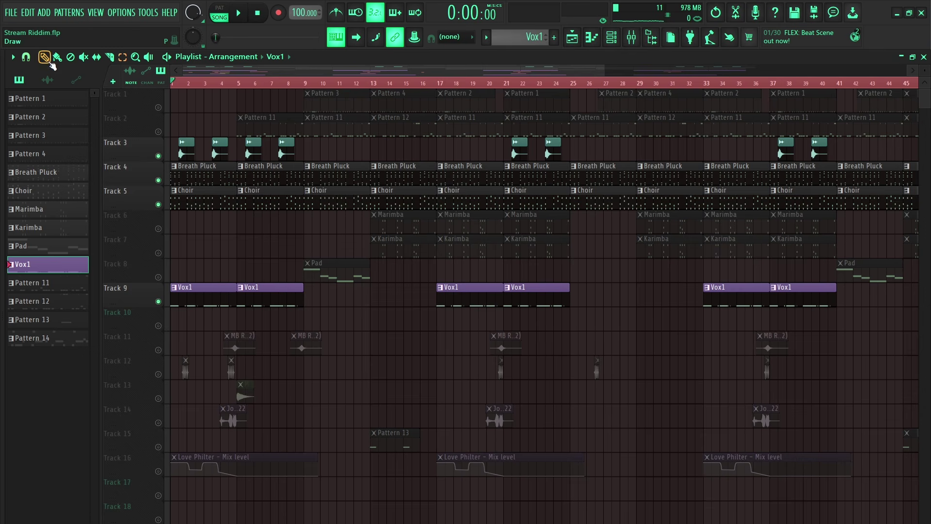
# Step: Select bars 17 to 24, unmute the Marimba and Karimba tracks, play the selection, and stop playback
pyautogui.click(123, 57)
pyautogui.moveTo(438, 93); pyautogui.dragTo(570, 93)
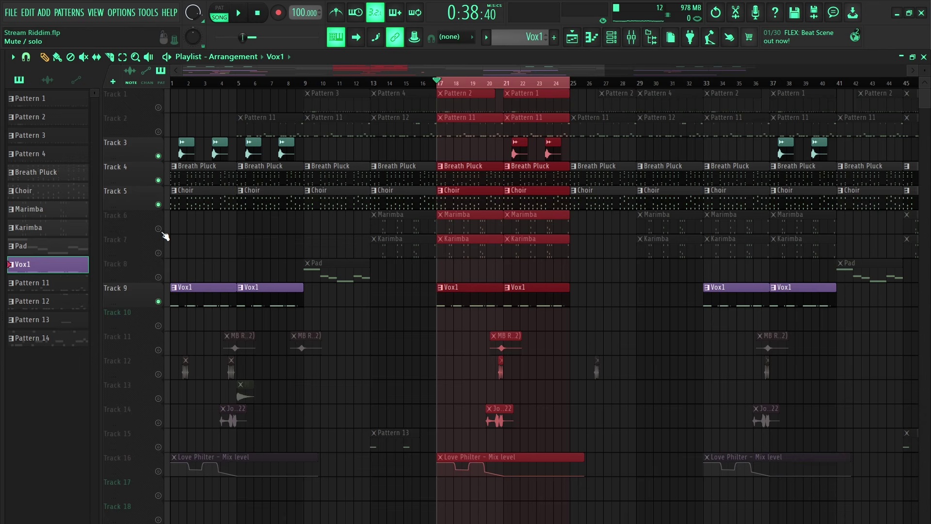
pyautogui.click(158, 229)
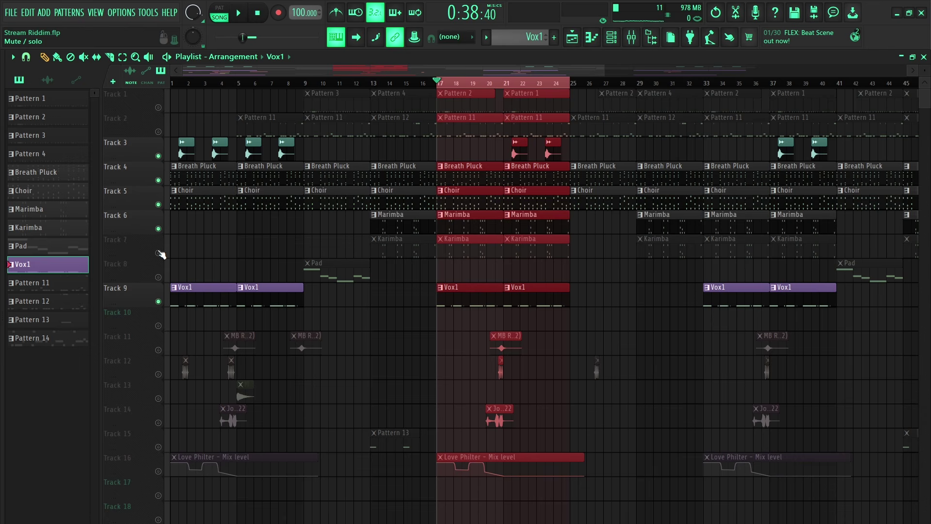
pyautogui.click(158, 253)
pyautogui.press('space')
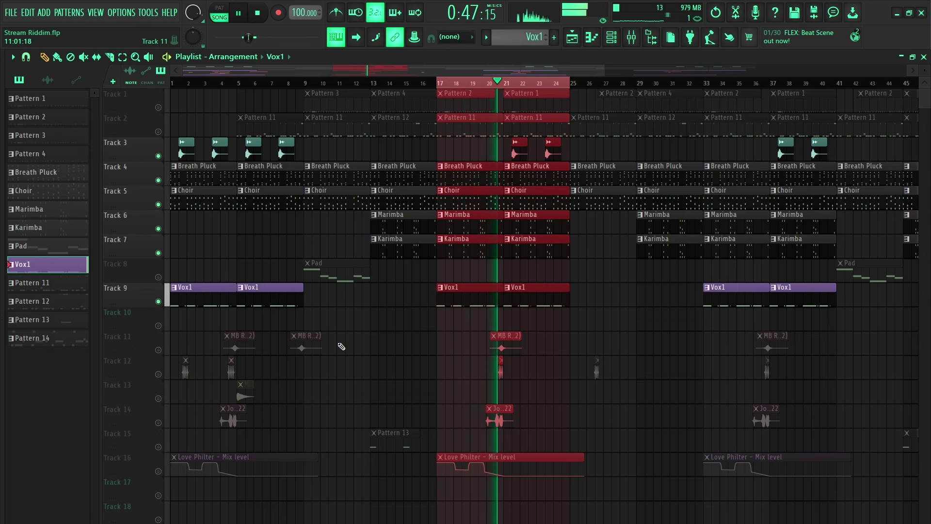
pyautogui.press('space')
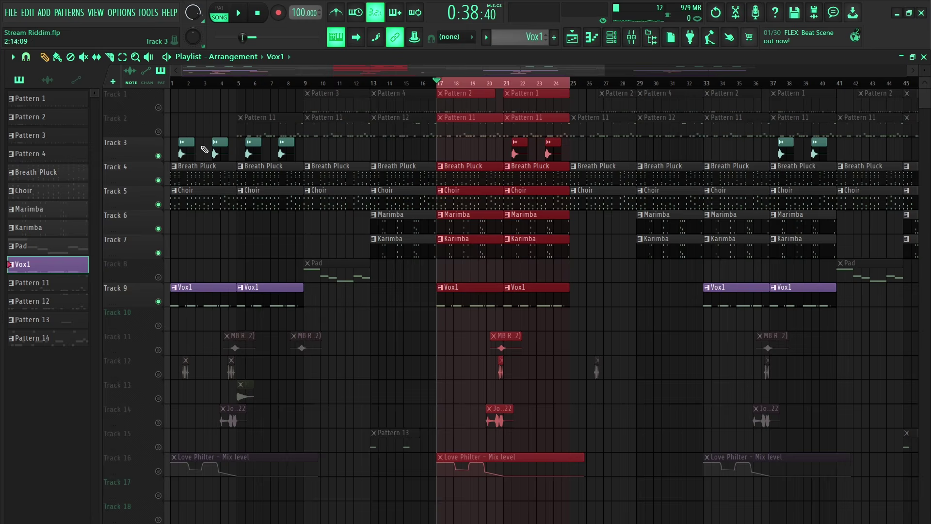
# Step: Examine Pattern 11's 808 notes in the piano roll while playing them, stop playback and zoom in on the opening notes
pyautogui.doubleClick(330, 127)
pyautogui.press('space')
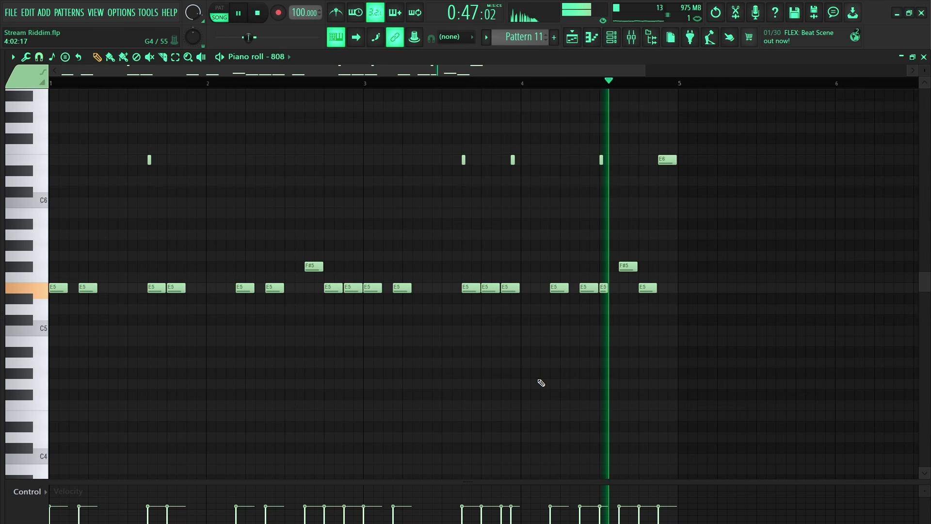
pyautogui.press('space')
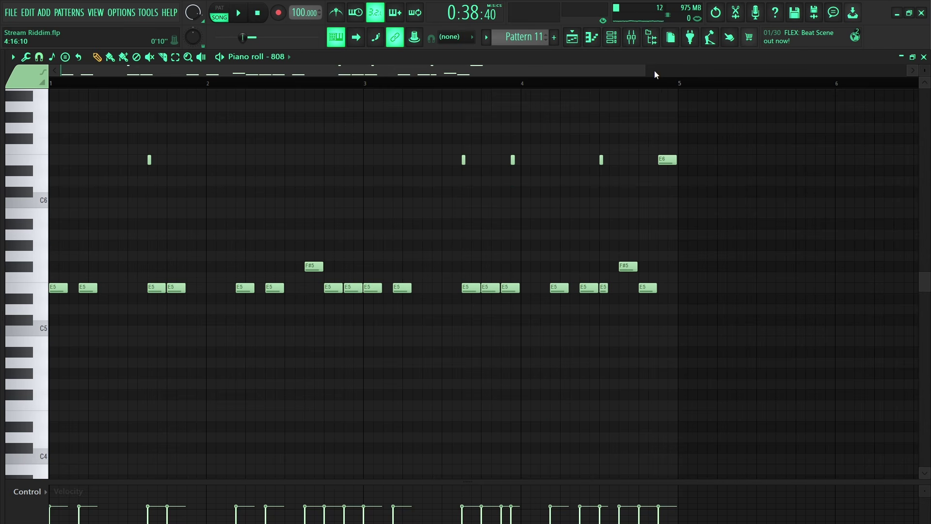
pyautogui.moveTo(643, 69); pyautogui.dragTo(503, 68)
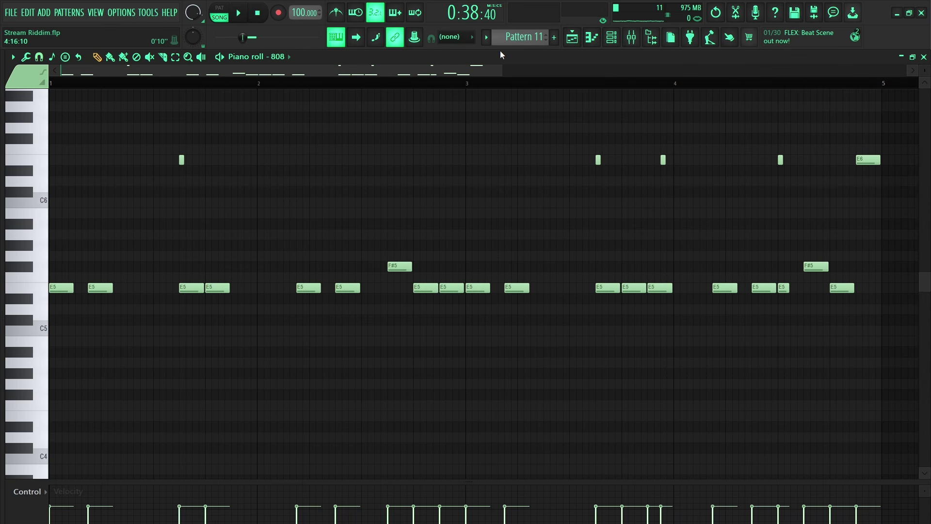
pyautogui.moveTo(502, 68); pyautogui.dragTo(235, 89)
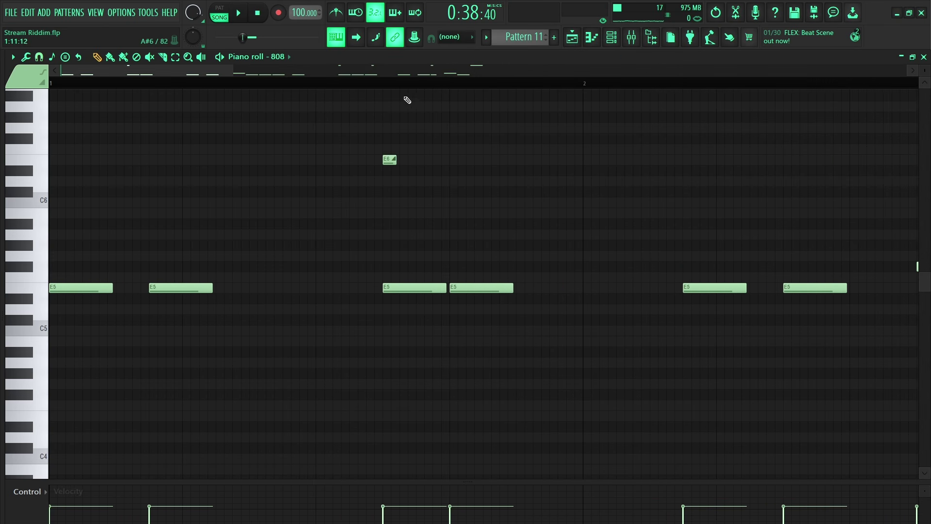
# Step: Return to the playlist, unmute Tracks 4, 5, 6, 7 and 9 alongside the 808 on Track 2, play the selection and stop
pyautogui.click(611, 37)
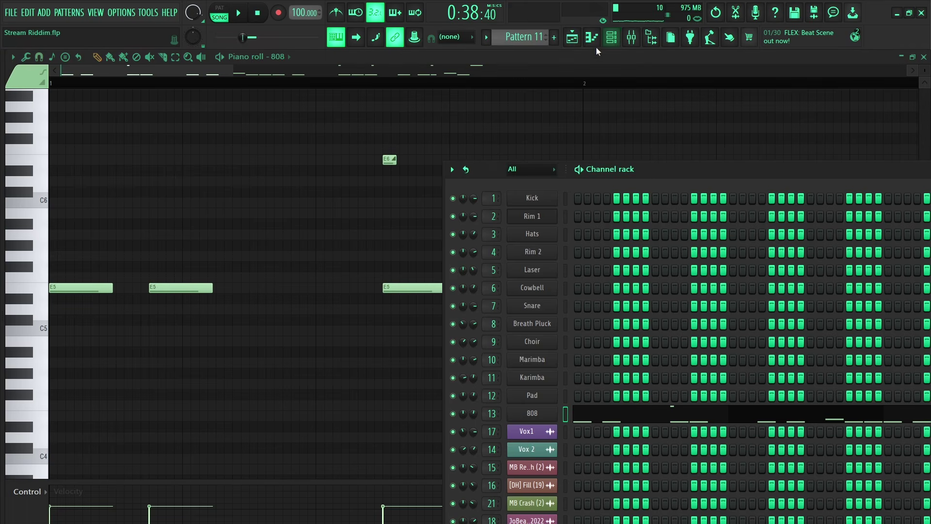
pyautogui.click(573, 37)
pyautogui.click(158, 179)
pyautogui.click(159, 204)
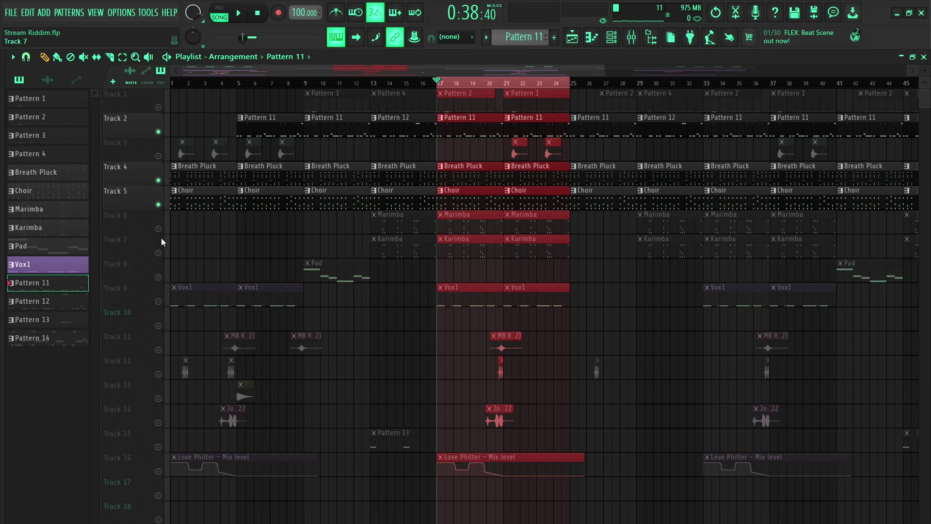
pyautogui.click(158, 228)
pyautogui.click(158, 253)
pyautogui.click(158, 301)
pyautogui.press('space')
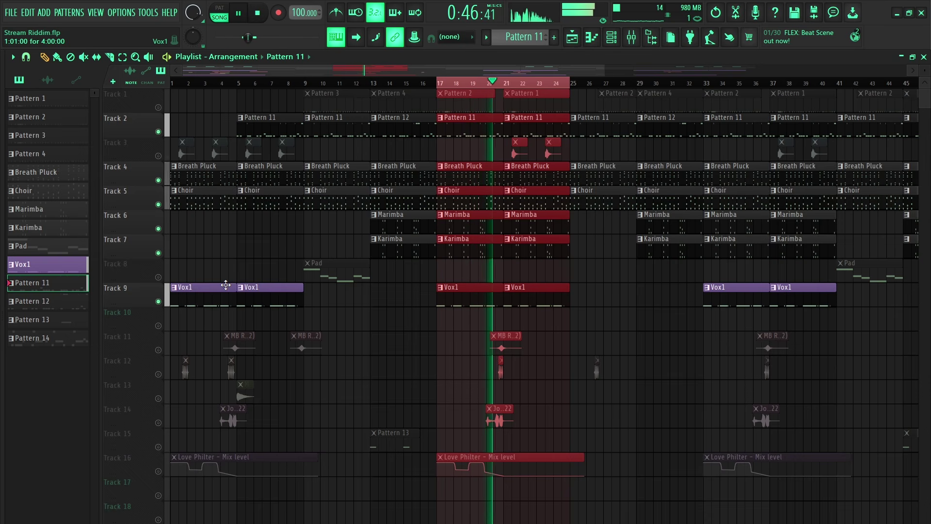
pyautogui.press('space')
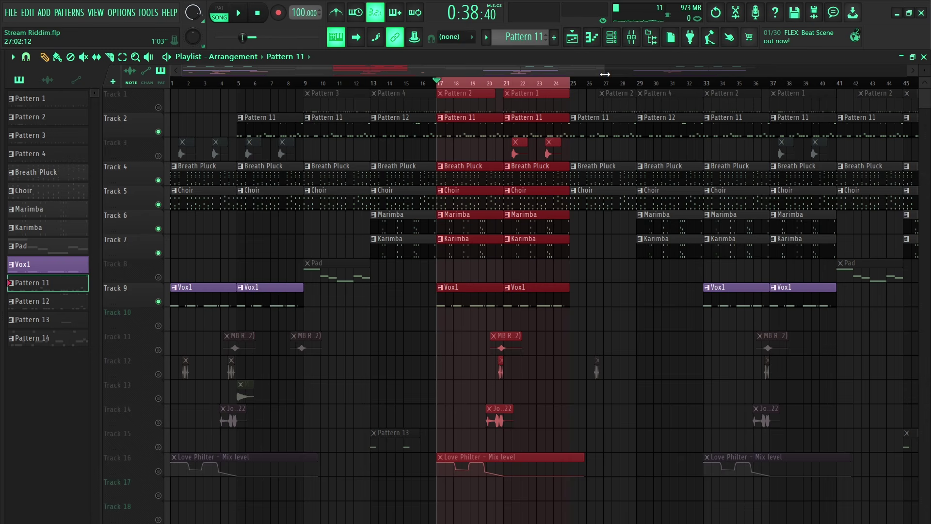
# Step: Unmute all tracks, play the selected bars 17 to 24 while viewing the channel rack, and stop playback
pyautogui.moveTo(605, 74); pyautogui.dragTo(510, 76)
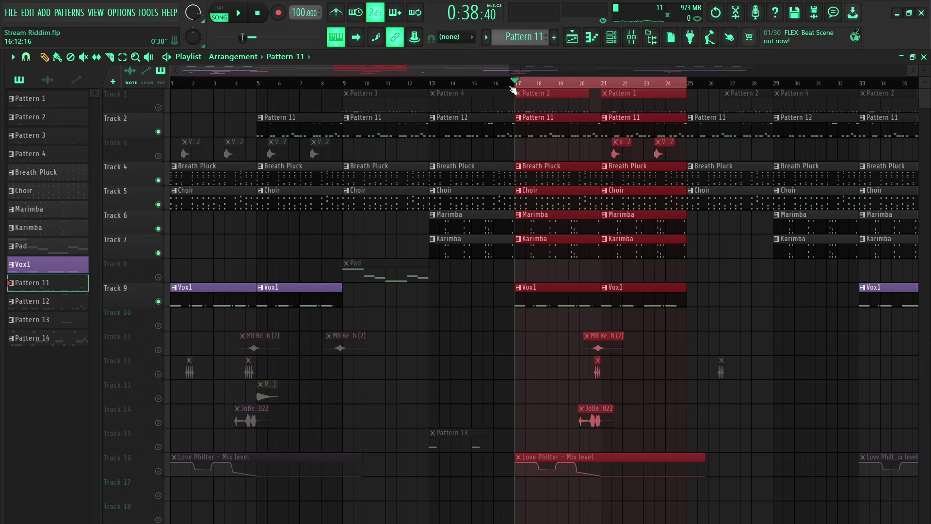
pyautogui.press('space')
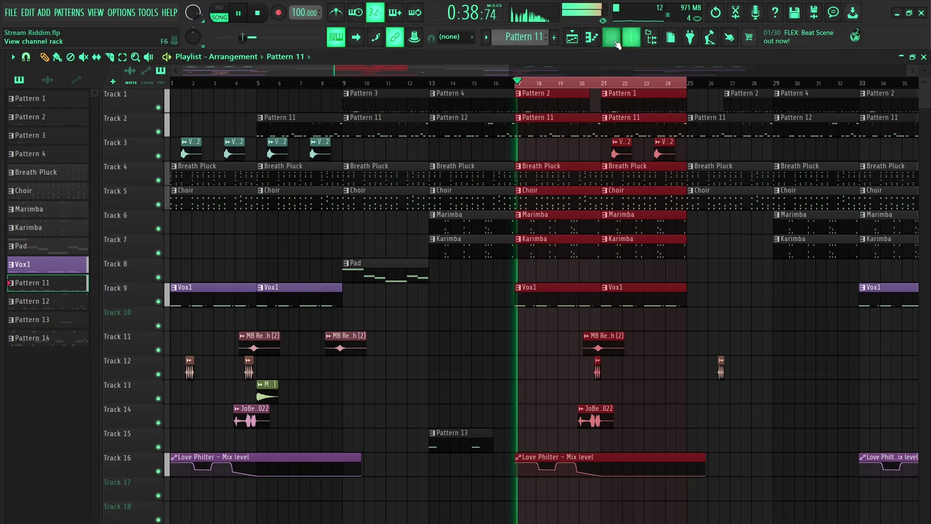
pyautogui.click(612, 39)
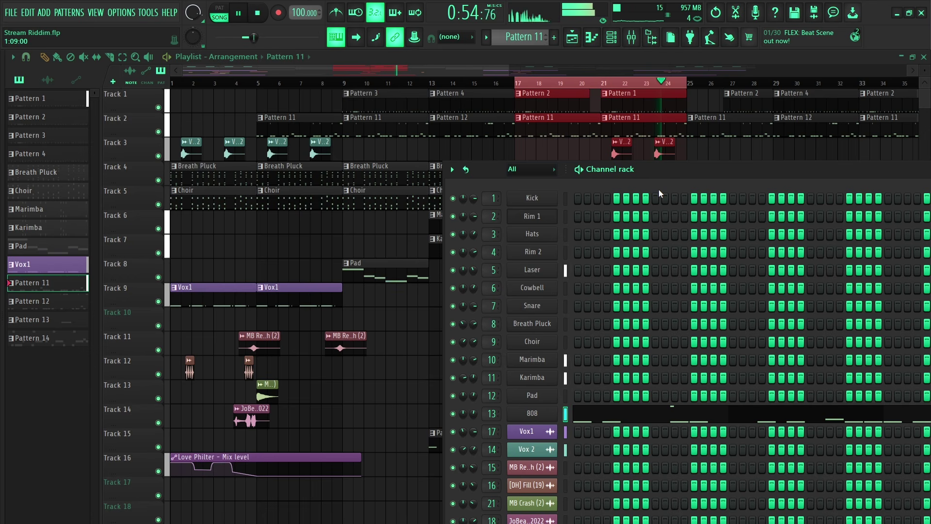
pyautogui.press('space')
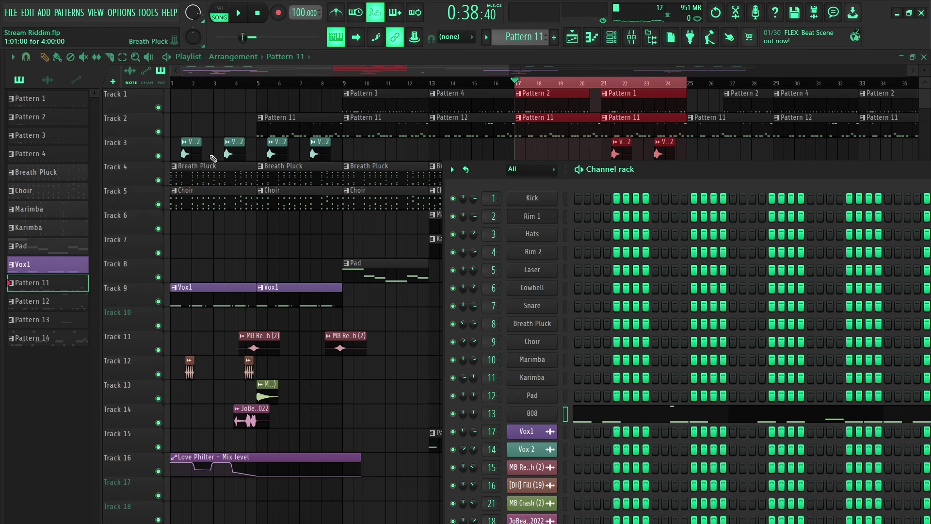
# Step: Inspect Pattern 2's drum steps in the channel rack, play it in pattern mode and stop playback
pyautogui.moveTo(674, 168); pyautogui.dragTo(682, 149)
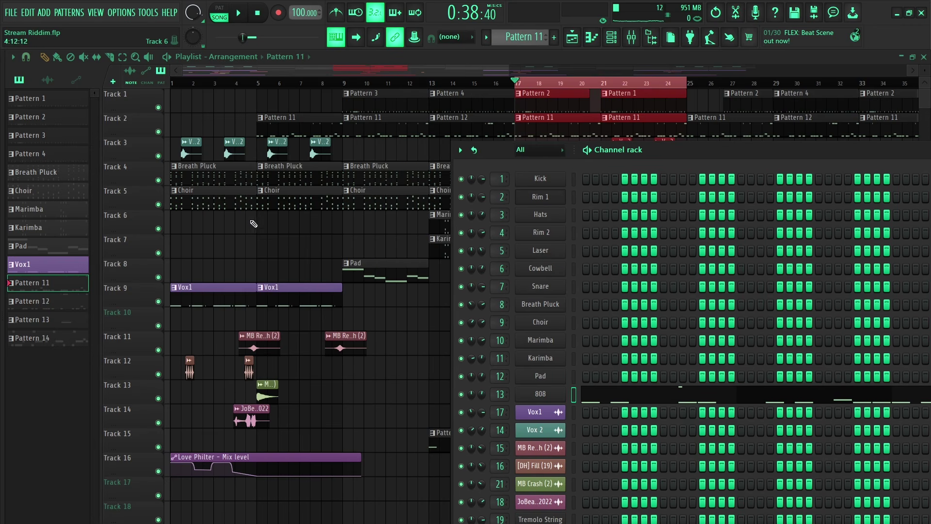
pyautogui.click(35, 121)
pyautogui.press('F6')
pyautogui.press('l')
pyautogui.press('space')
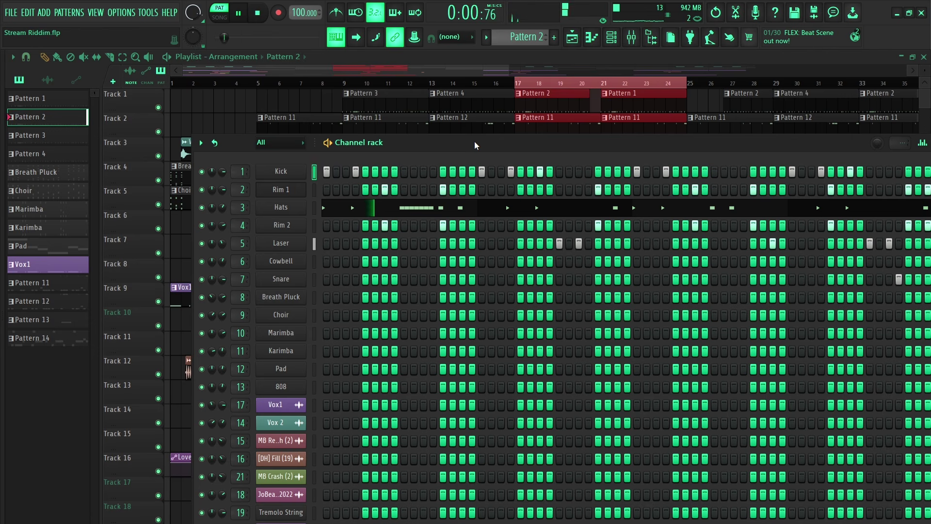
pyautogui.press('space')
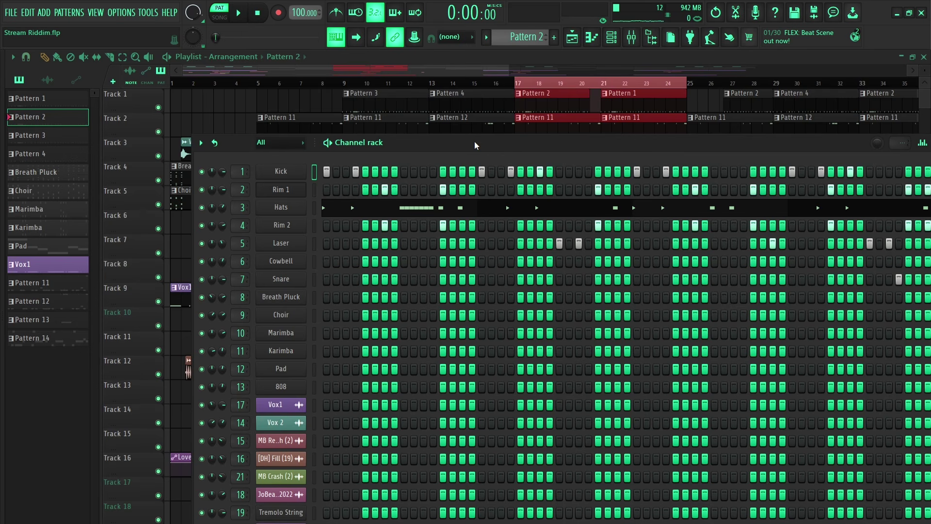
# Step: Examine the full Hats part of Pattern 2 in the piano roll, playing it briefly before stopping
pyautogui.moveTo(475, 140); pyautogui.dragTo(477, 116)
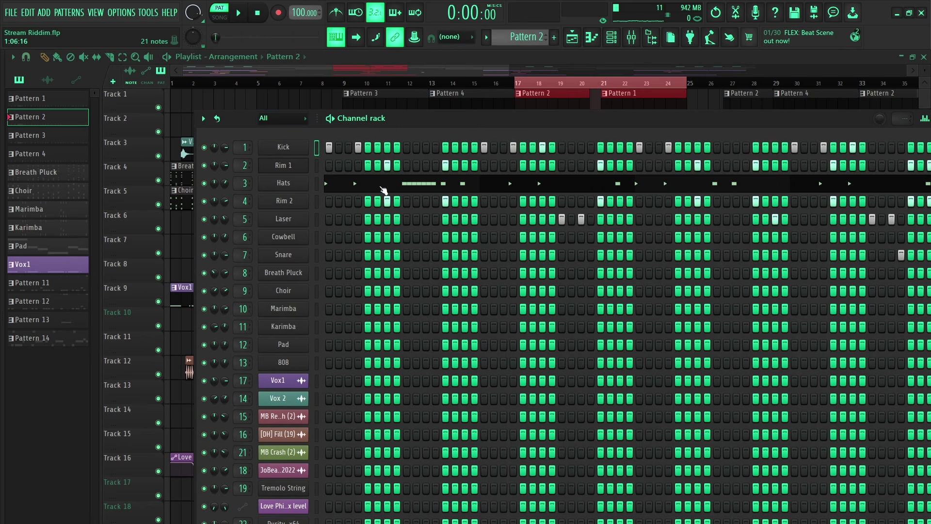
pyautogui.click(406, 185)
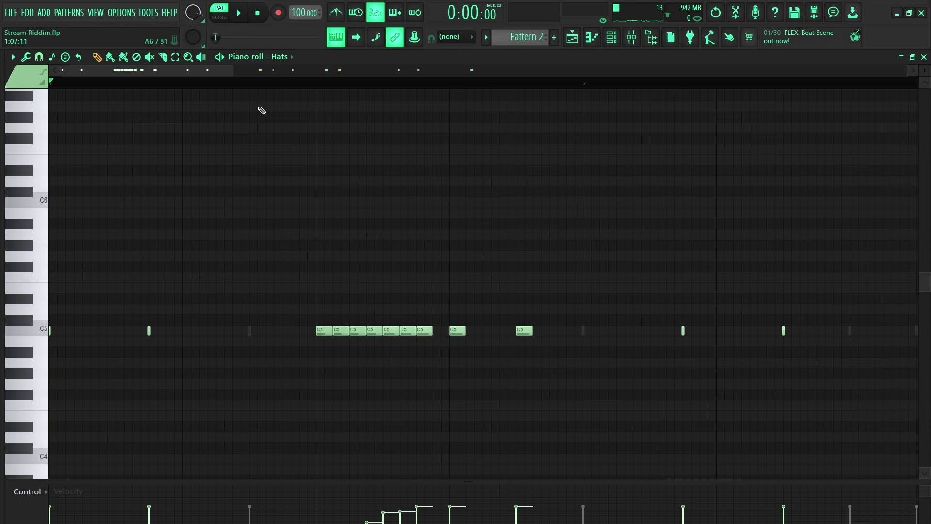
pyautogui.press('space')
pyautogui.scroll(-4, 718, 114)
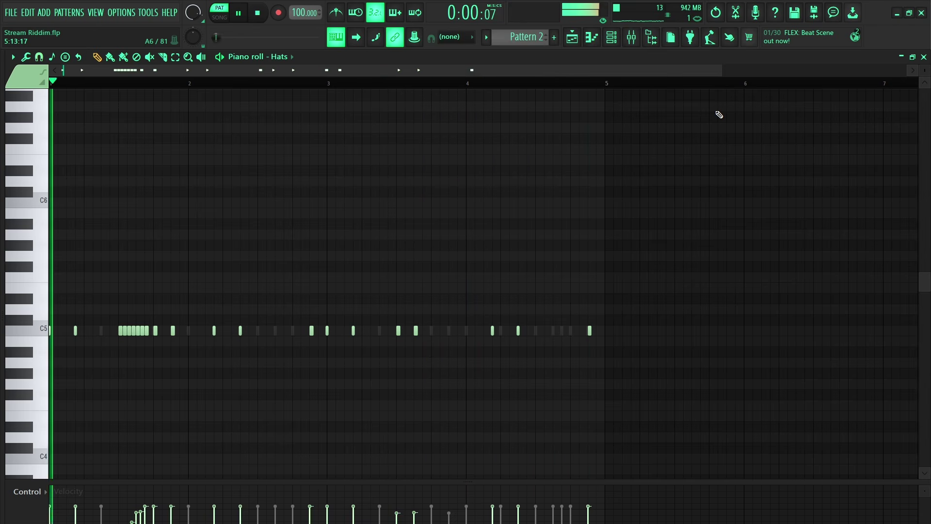
pyautogui.press('space')
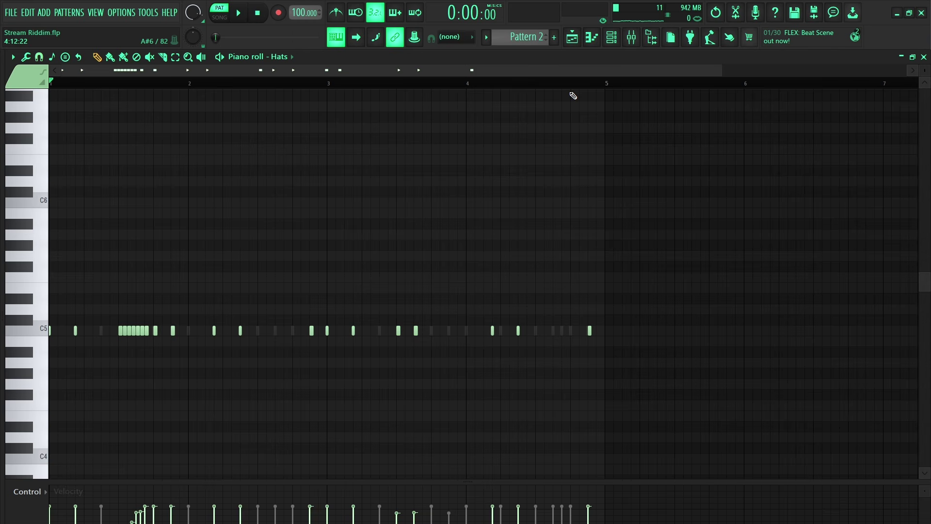
# Step: Switch to Pattern 1, view its drum steps in the channel rack, play it and stop playback
pyautogui.click(612, 37)
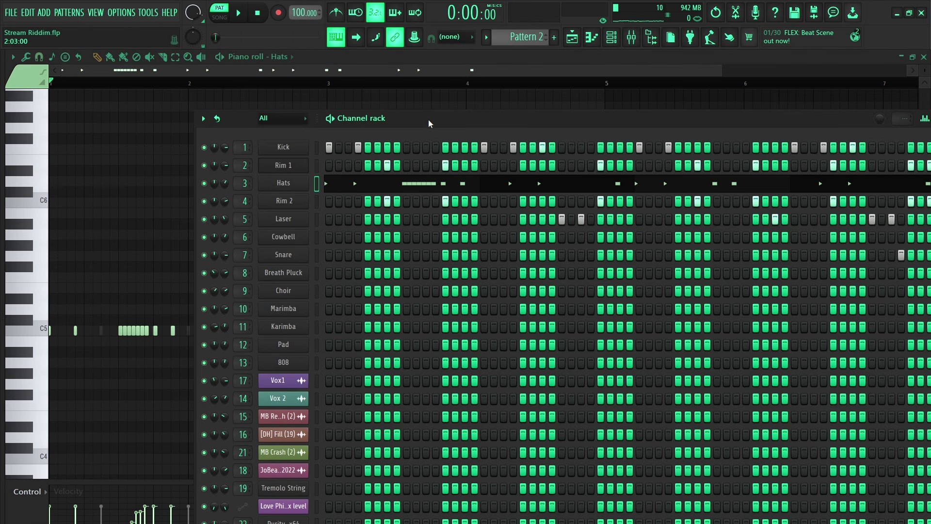
pyautogui.moveTo(444, 118); pyautogui.dragTo(458, 132)
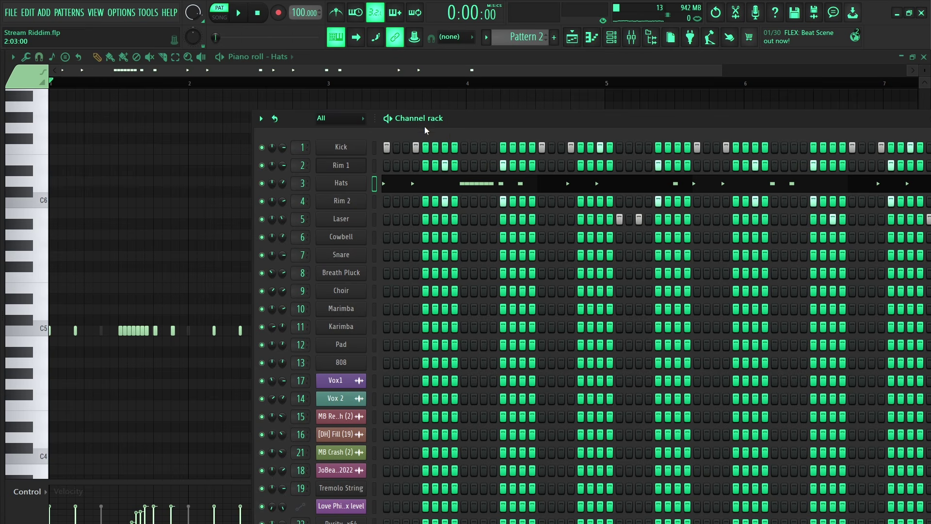
pyautogui.click(572, 38)
pyautogui.click(56, 102)
pyautogui.click(611, 37)
pyautogui.press('space')
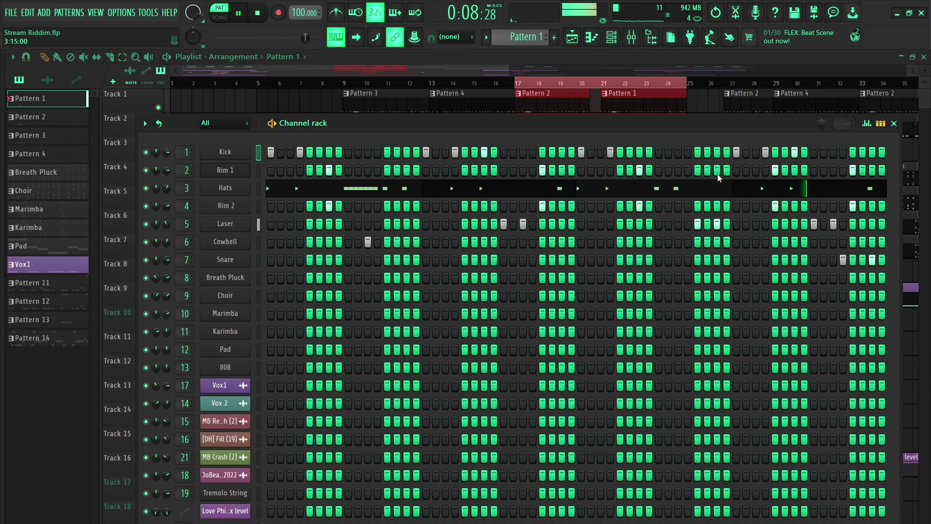
pyautogui.press('space')
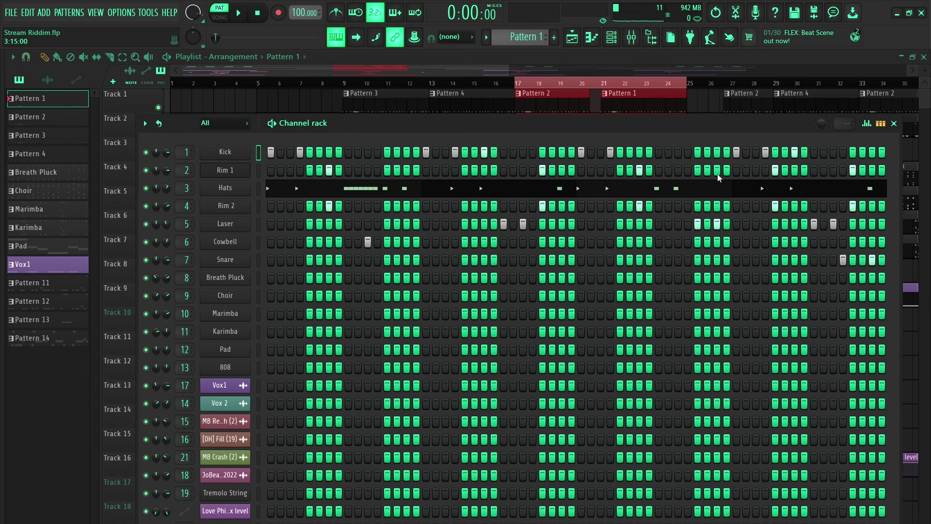
# Step: Return to the playlist, switch back to song mode and play the selected bars 17 to 24 with all tracks
pyautogui.click(647, 69)
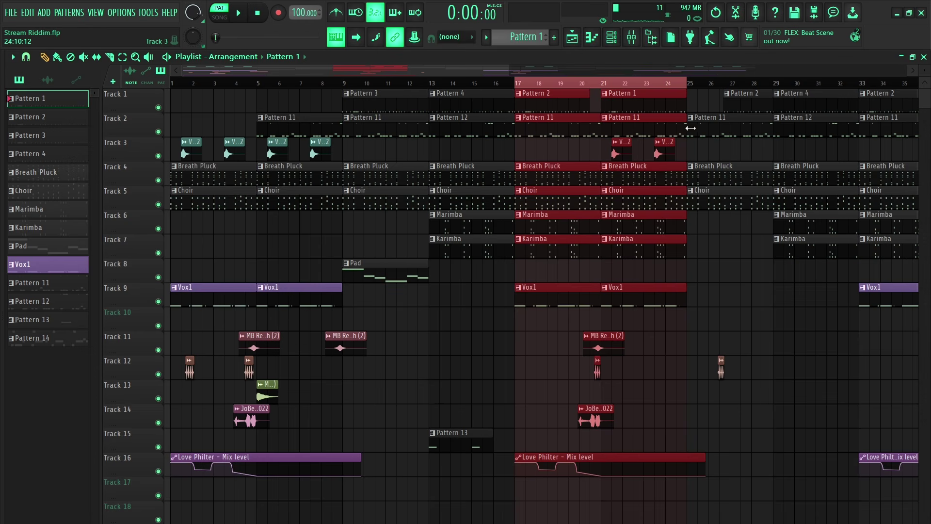
pyautogui.click(612, 37)
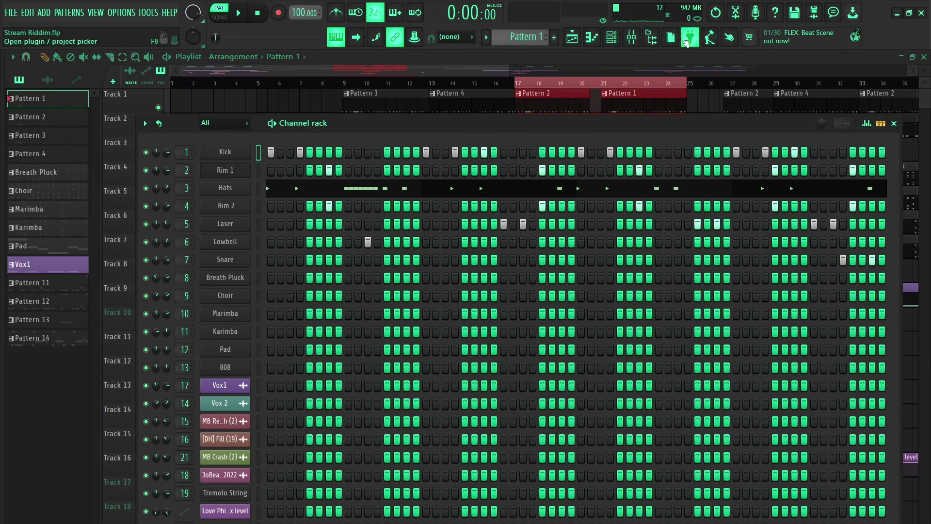
pyautogui.click(632, 36)
pyautogui.click(572, 37)
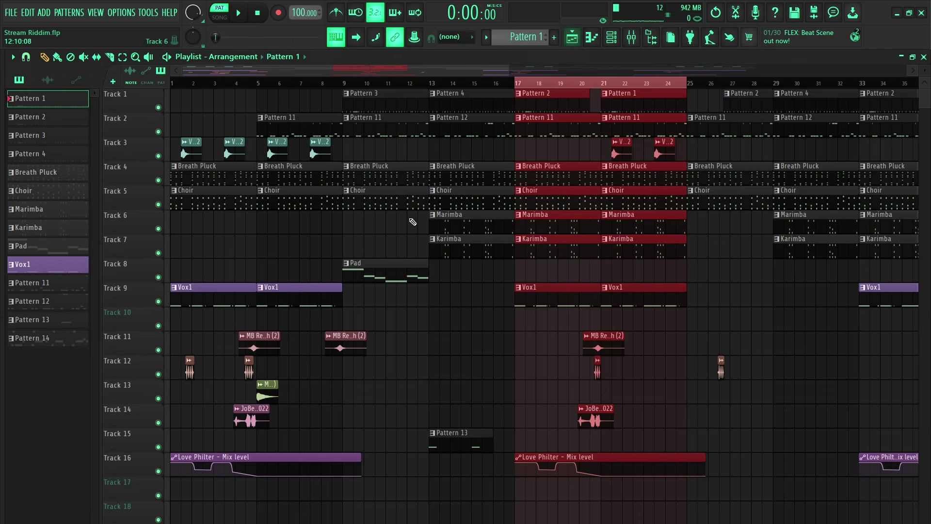
pyautogui.click(219, 18)
pyautogui.press('space')
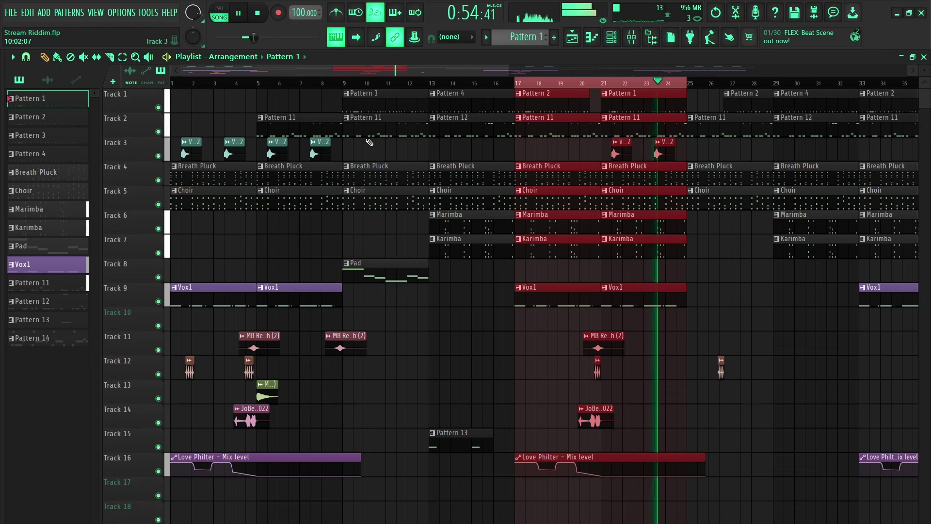
# Step: Stop the current playback, select bars 9 to 16 in the playlist, play that section with all tracks and stop
pyautogui.press('space')
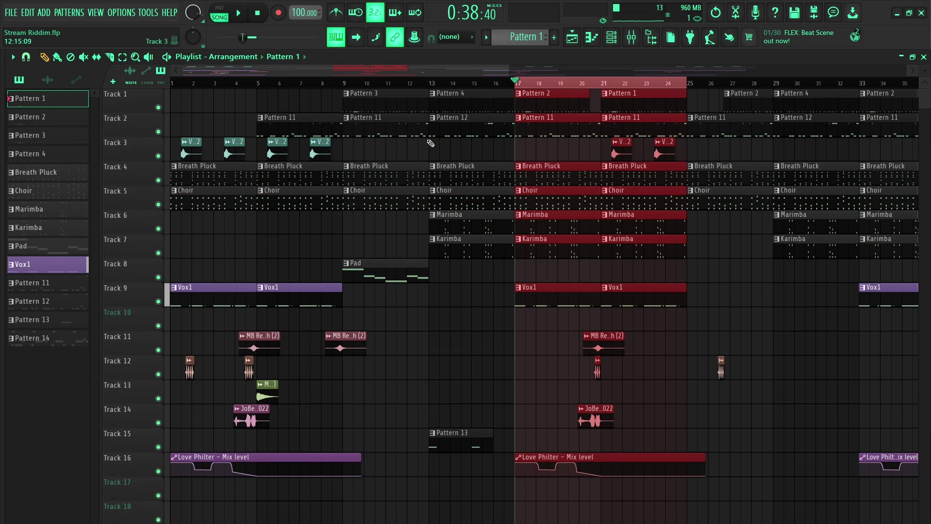
pyautogui.press('e')
pyautogui.moveTo(344, 87); pyautogui.dragTo(505, 100)
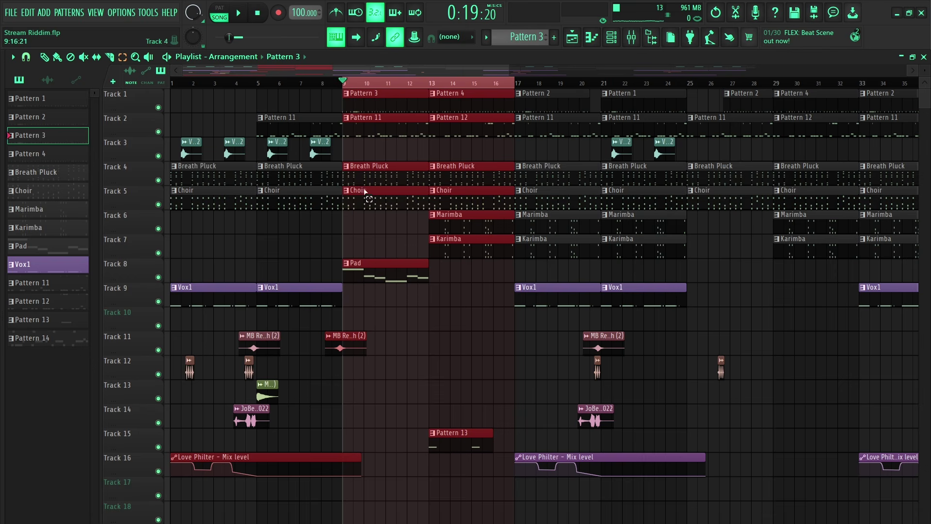
pyautogui.press('space')
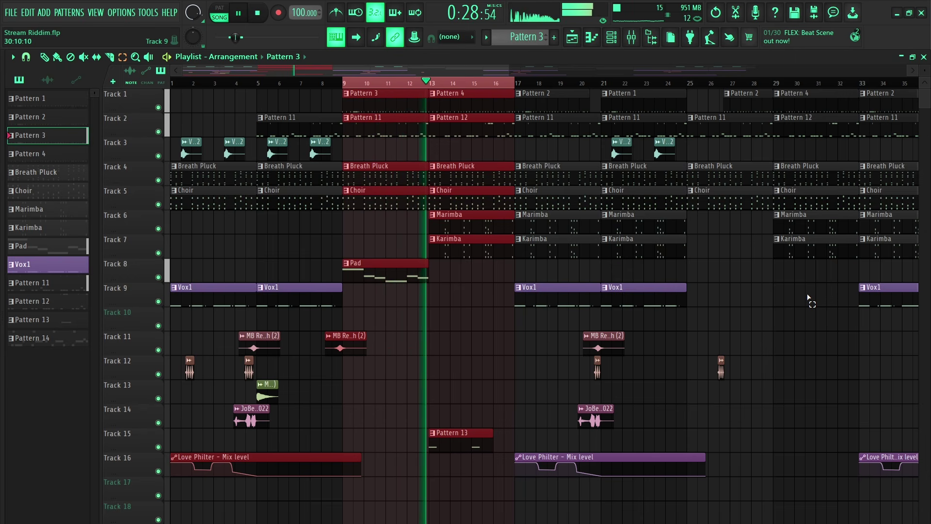
pyautogui.press('space')
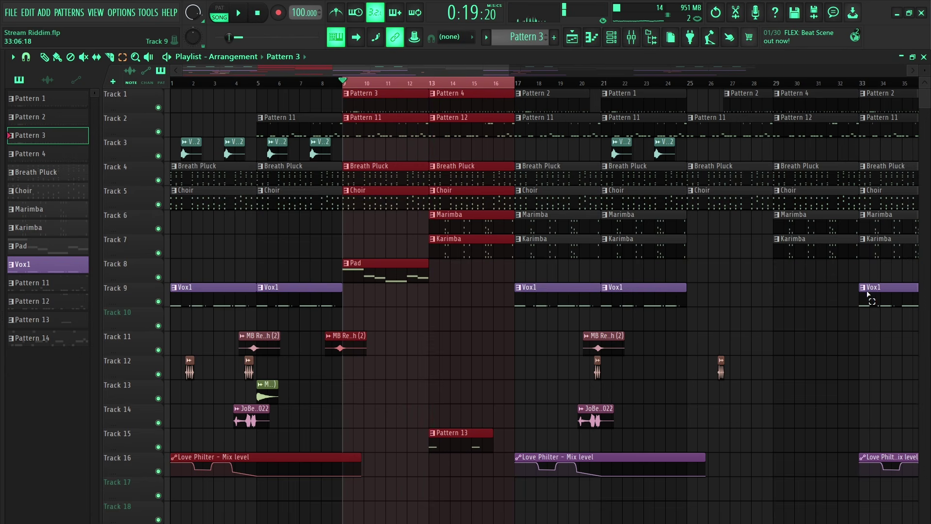
# Step: View Pattern 3's drum steps in the channel rack, switch to the Pad pattern and open its notes in the piano roll
pyautogui.click(612, 37)
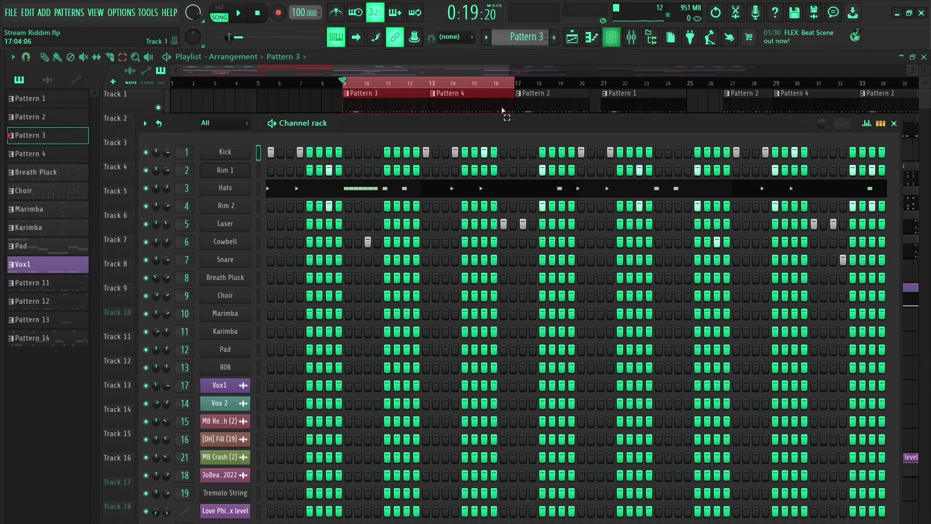
pyautogui.press('F6')
pyautogui.click(58, 248)
pyautogui.press('F6')
pyautogui.click(343, 350)
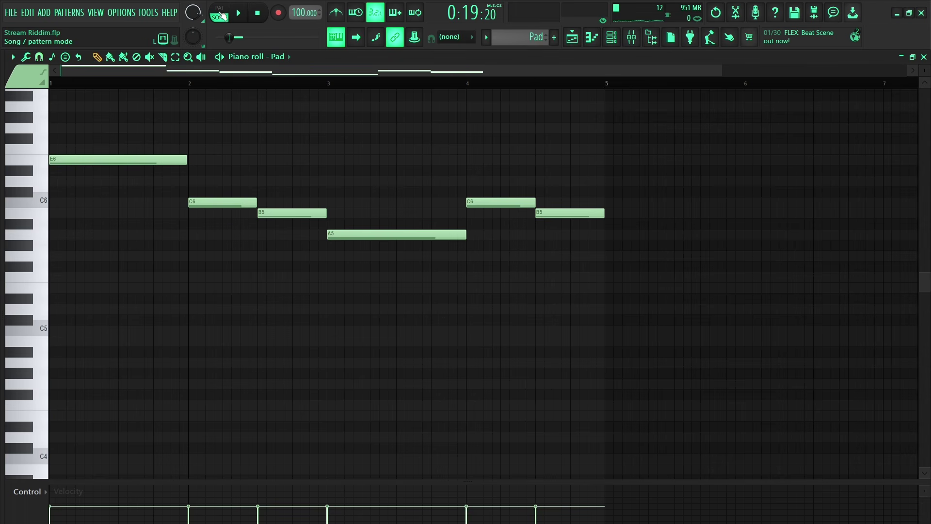
# Step: Play the Pad melody on its own in pattern mode and stop playback
pyautogui.click(224, 13)
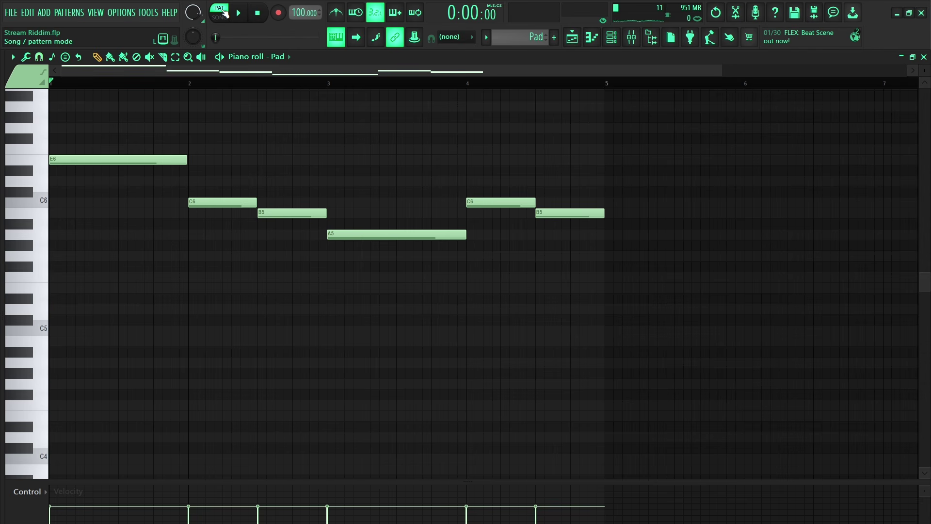
pyautogui.press('space')
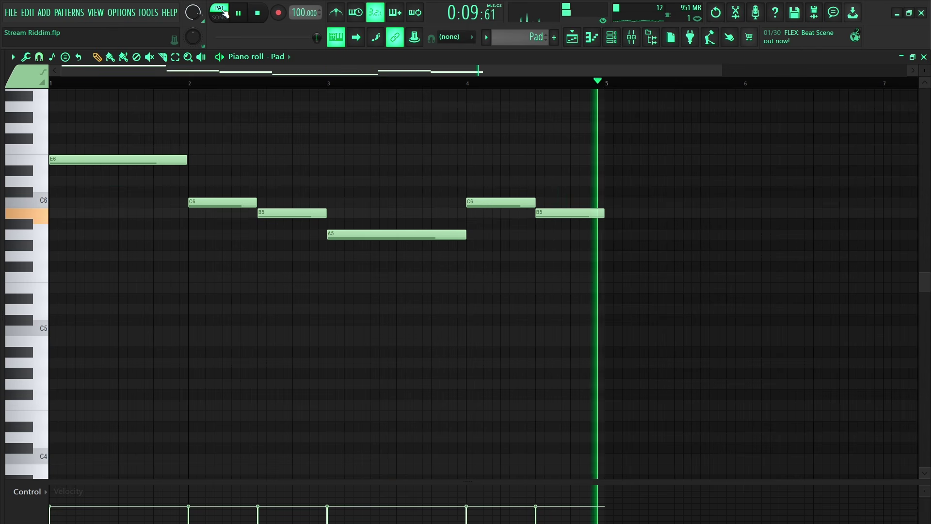
pyautogui.press('space')
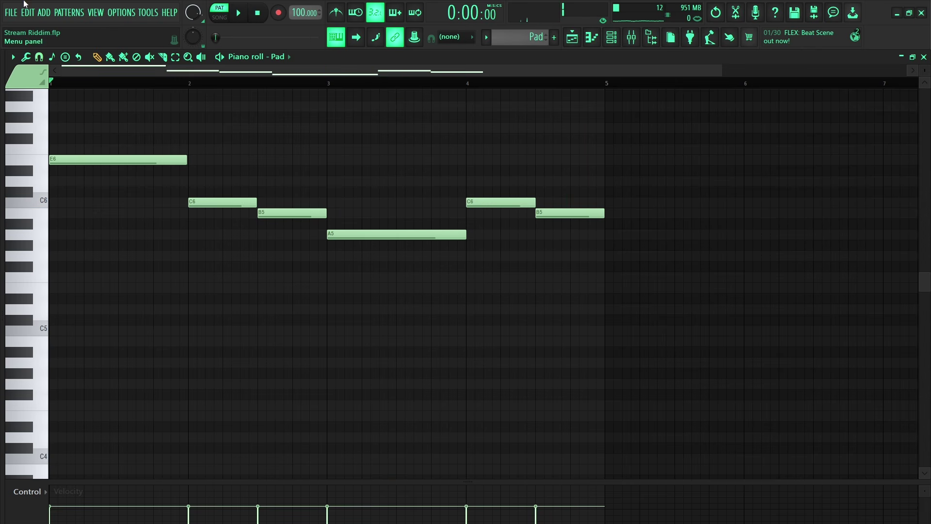
# Step: Return to the playlist in song mode, leave only Tracks 4, 5 and 8 audible, play bars 9 to 16 and stop
pyautogui.click(572, 37)
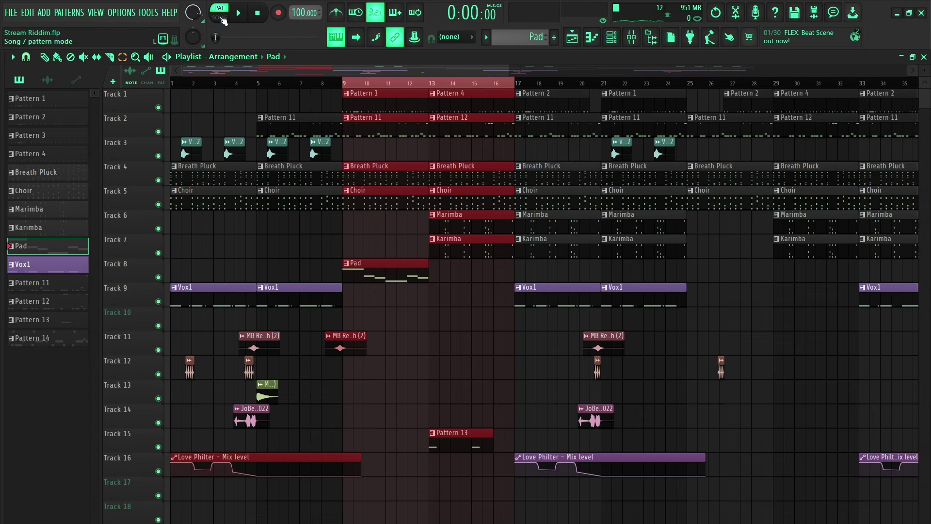
pyautogui.click(223, 19)
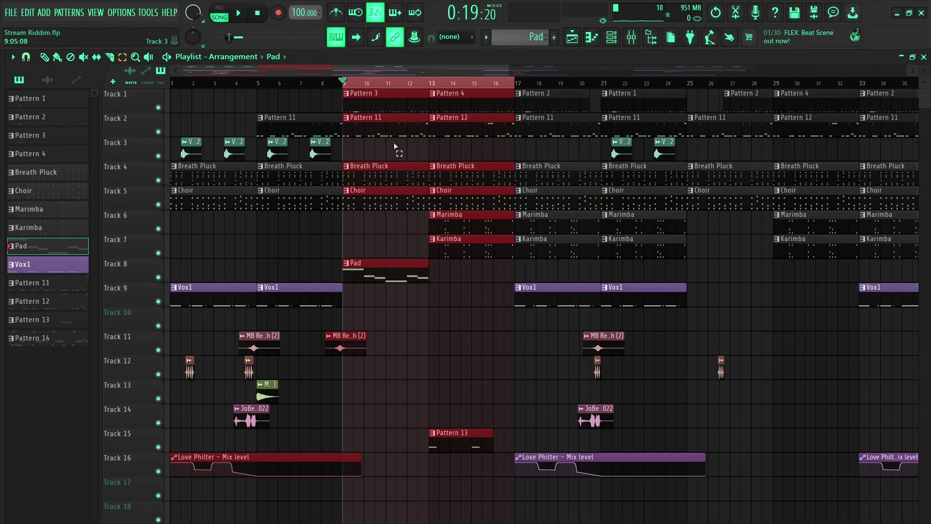
pyautogui.keyDown('ctrl'); pyautogui.click(158, 180); pyautogui.keyUp('ctrl')
pyautogui.click(158, 204)
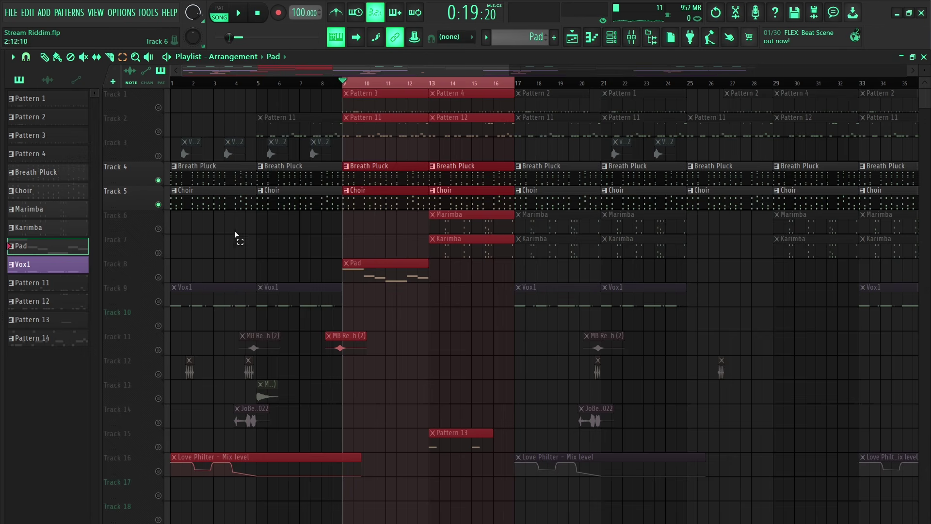
pyautogui.click(159, 277)
pyautogui.press('space')
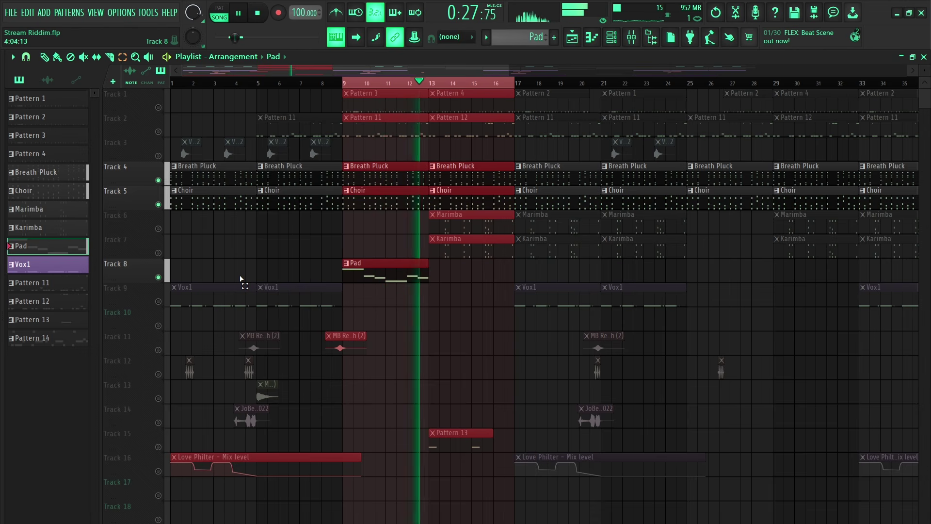
pyautogui.press('space')
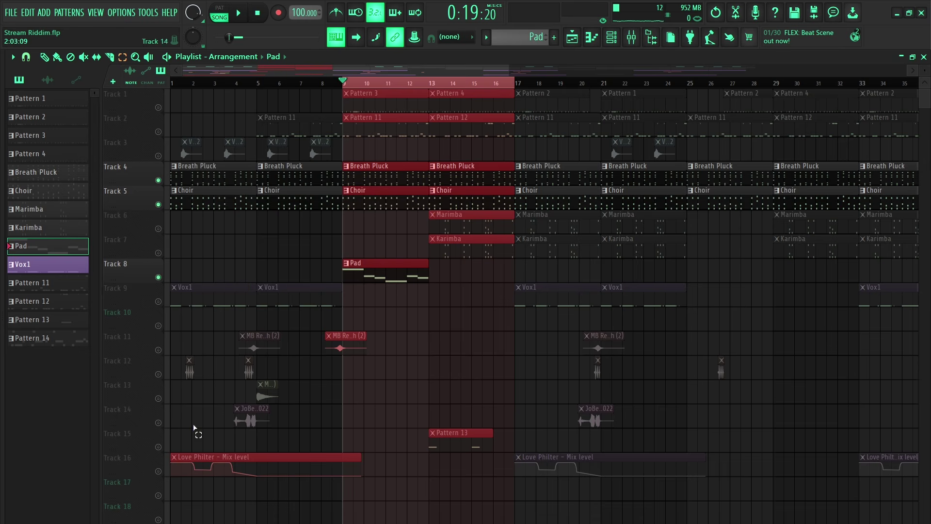
# Step: Unmute Track 15, select bars 13 to 16 and mute the Breath Pluck, Choir and Pad tracks so only Pattern 13 is audible
pyautogui.click(158, 447)
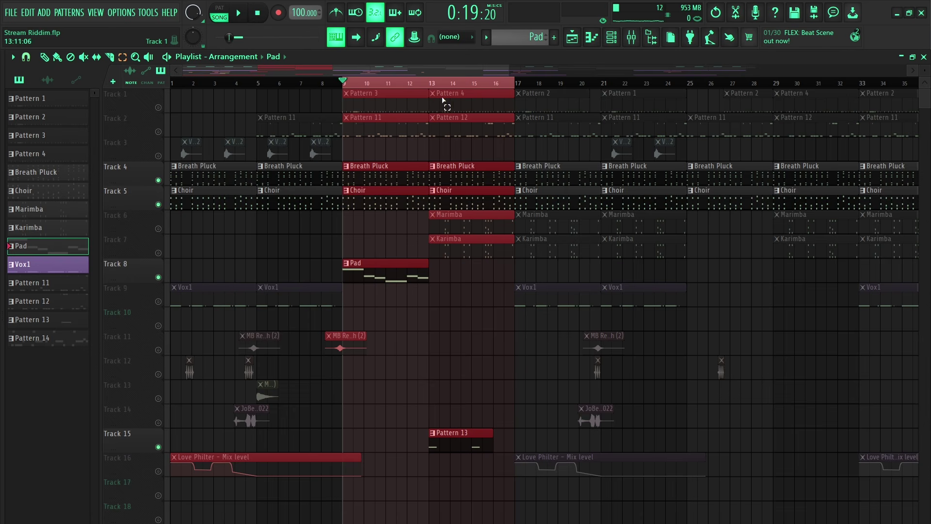
pyautogui.hotkey('ctrl', 'd')
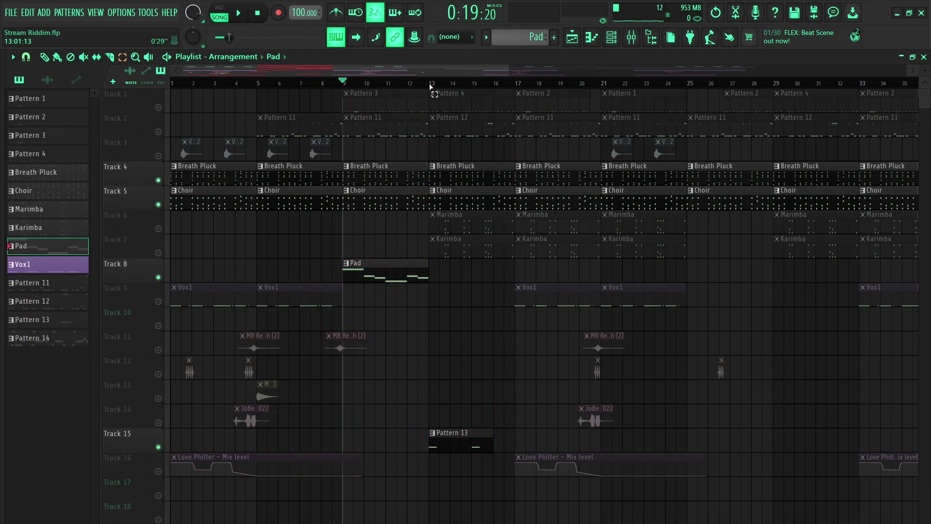
pyautogui.moveTo(430, 87); pyautogui.dragTo(514, 110)
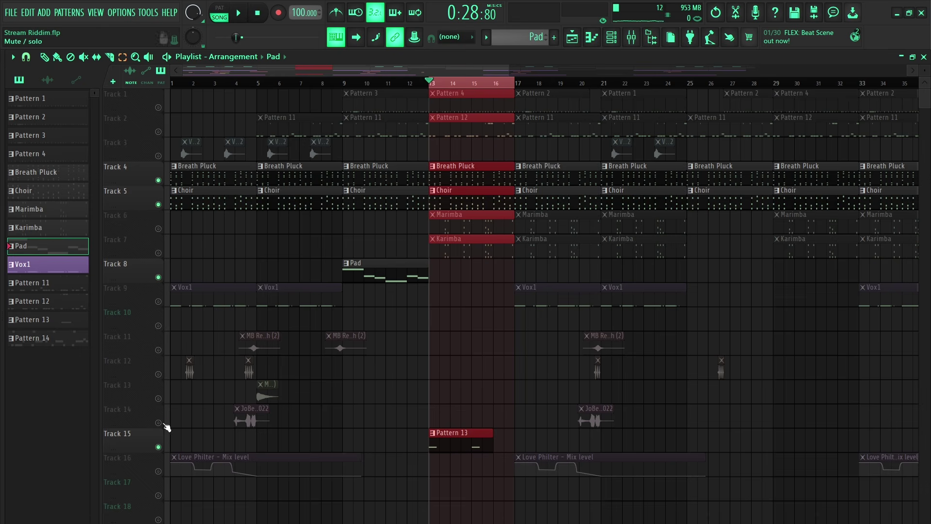
pyautogui.click(158, 204)
pyautogui.click(158, 180)
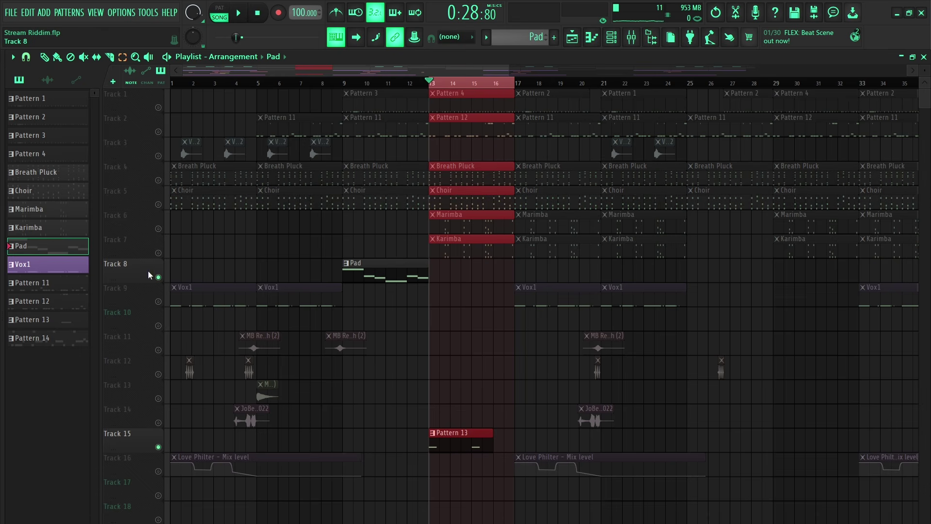
pyautogui.click(158, 277)
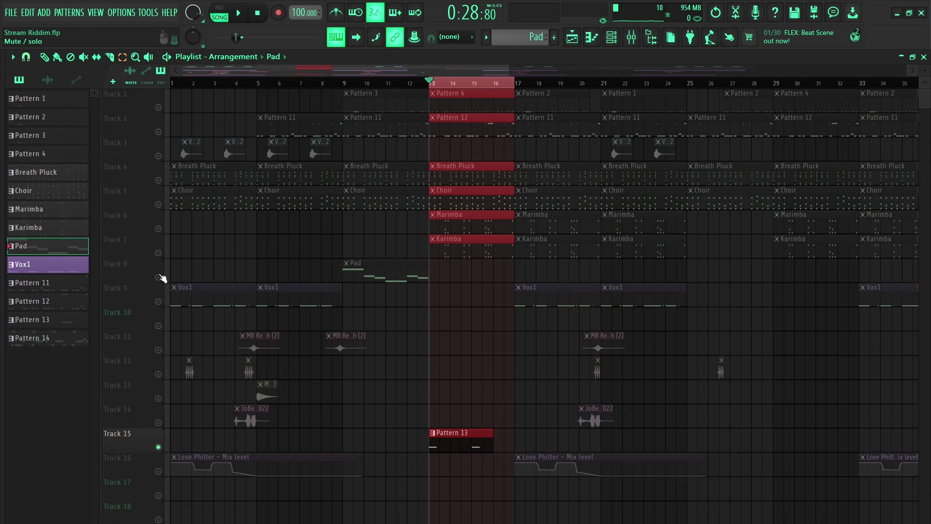
# Step: Open Pattern 13 in the channel rack, play its Tremolo String part in pattern mode, stop and close the rack
pyautogui.doubleClick(451, 432)
pyautogui.press('space')
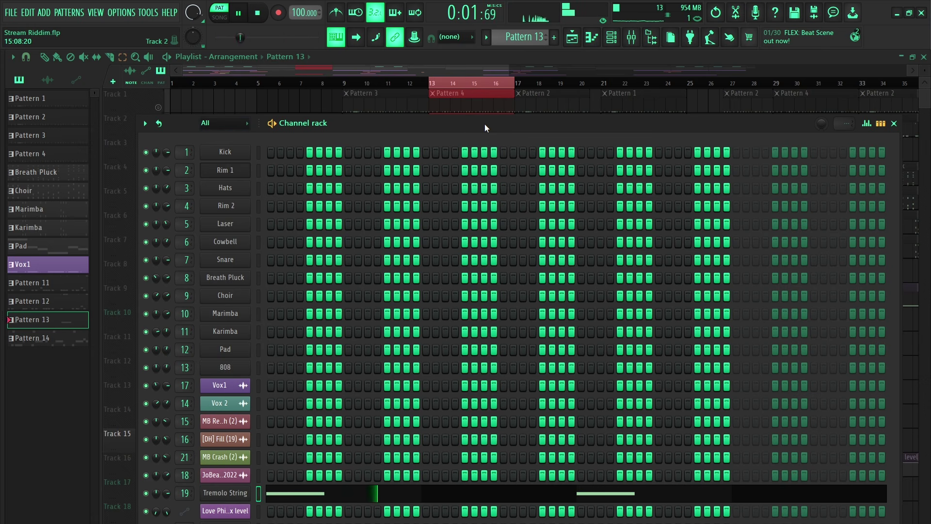
pyautogui.press('space')
pyautogui.press('F6')
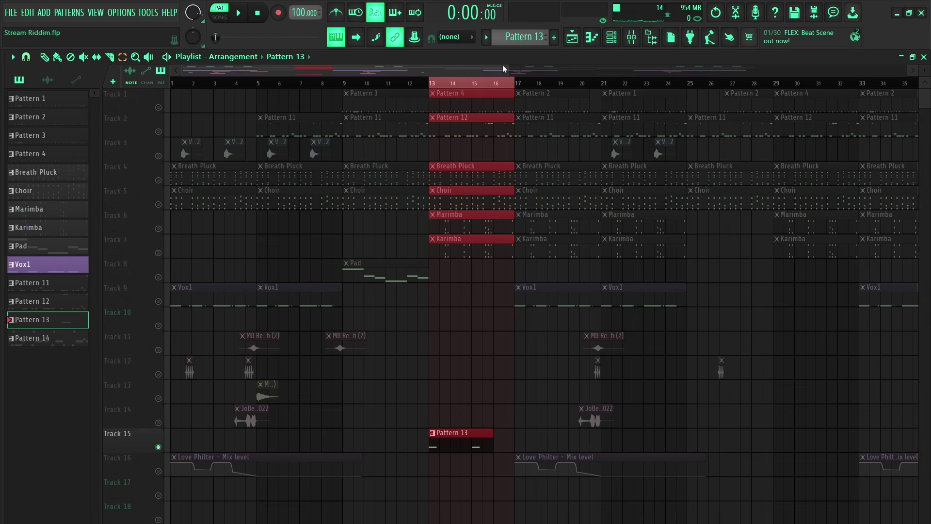
# Step: Bypass all effects on the Tremolo String mixer track, play Pattern 13 dry and stop playback
pyautogui.click(614, 45)
pyautogui.press('F9')
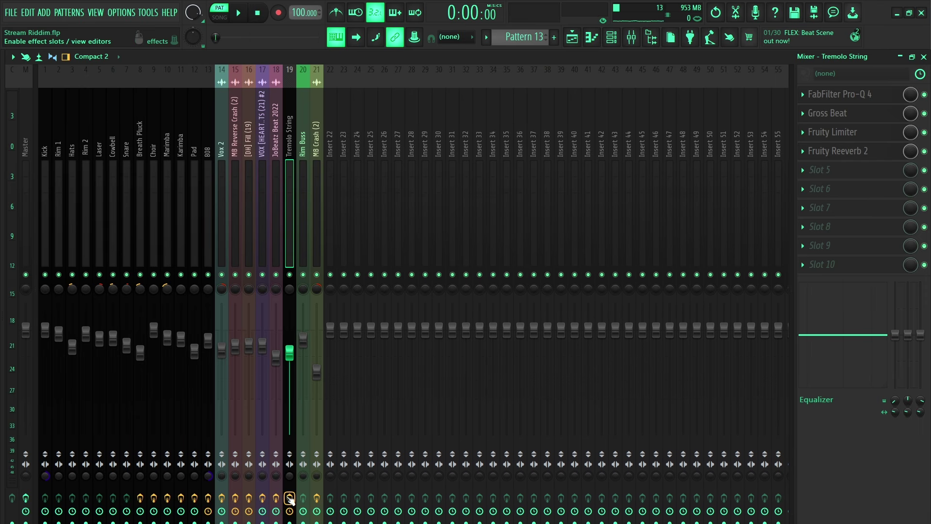
pyautogui.click(289, 498)
pyautogui.press('space')
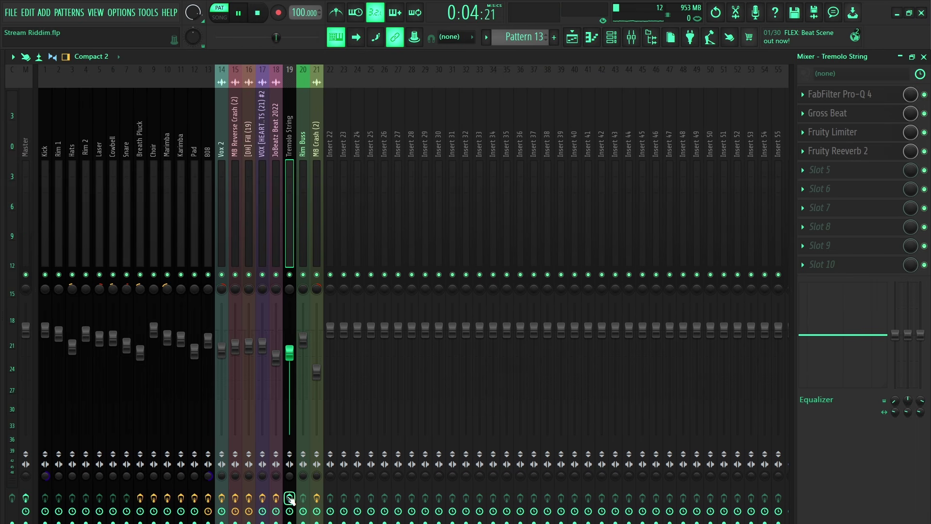
pyautogui.press('space')
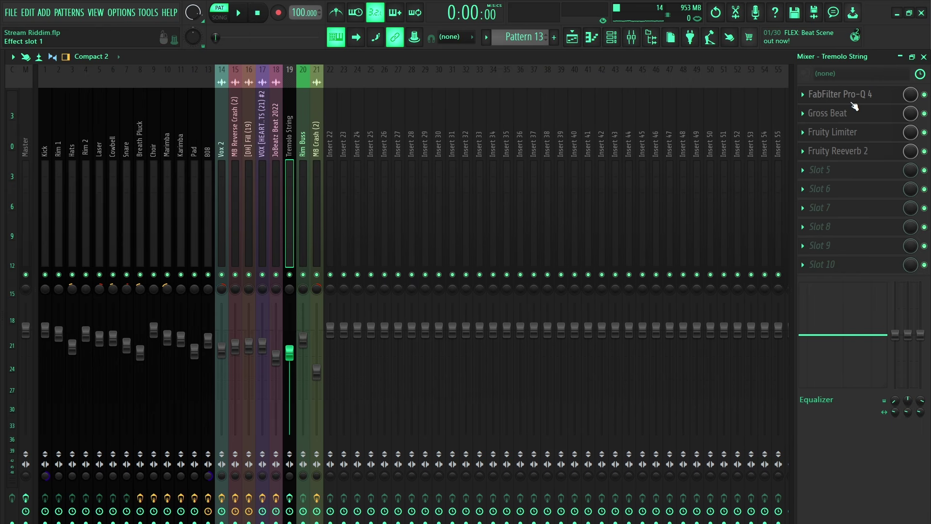
# Step: Inspect the FabFilter Pro-Q 4, Gross Beat and Fruity Limiter settings on the Tremolo String mixer track, closing each plugin
pyautogui.click(853, 102)
pyautogui.click(613, 101)
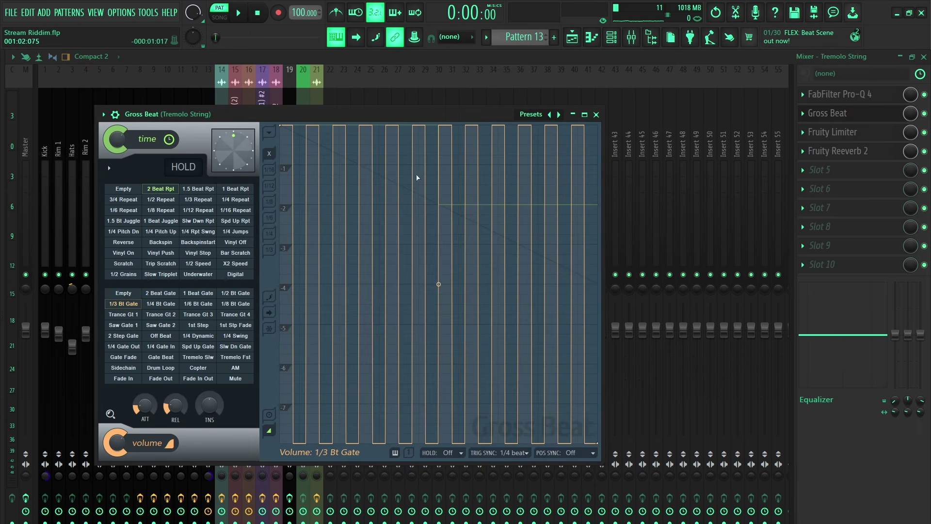
pyautogui.moveTo(403, 111); pyautogui.dragTo(540, 100)
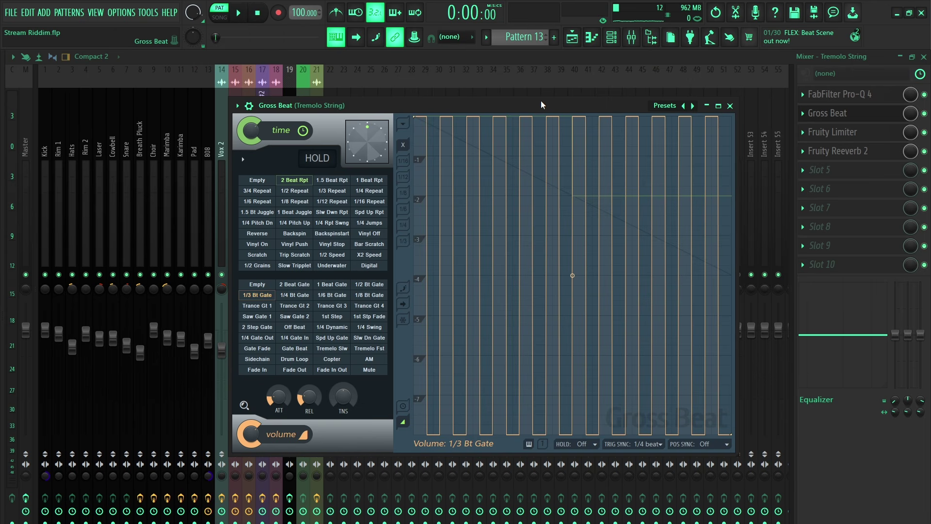
pyautogui.click(730, 106)
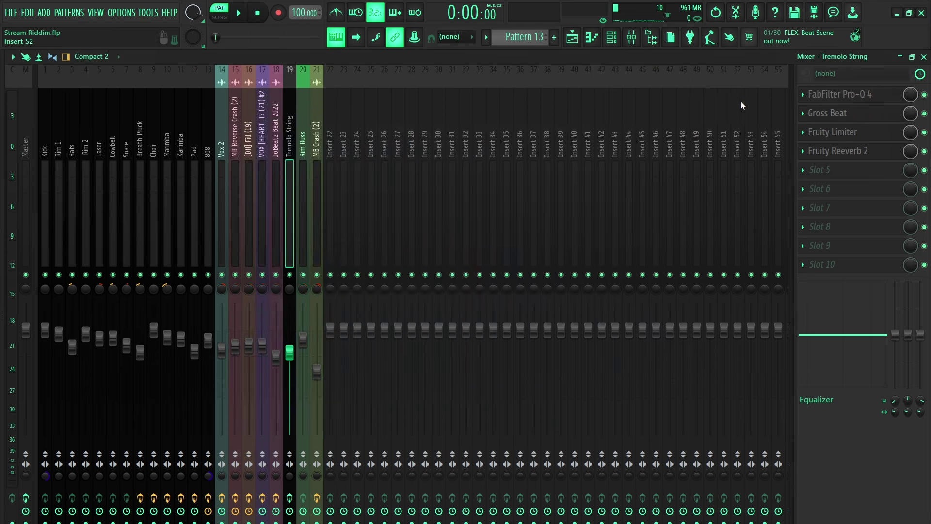
pyautogui.click(855, 135)
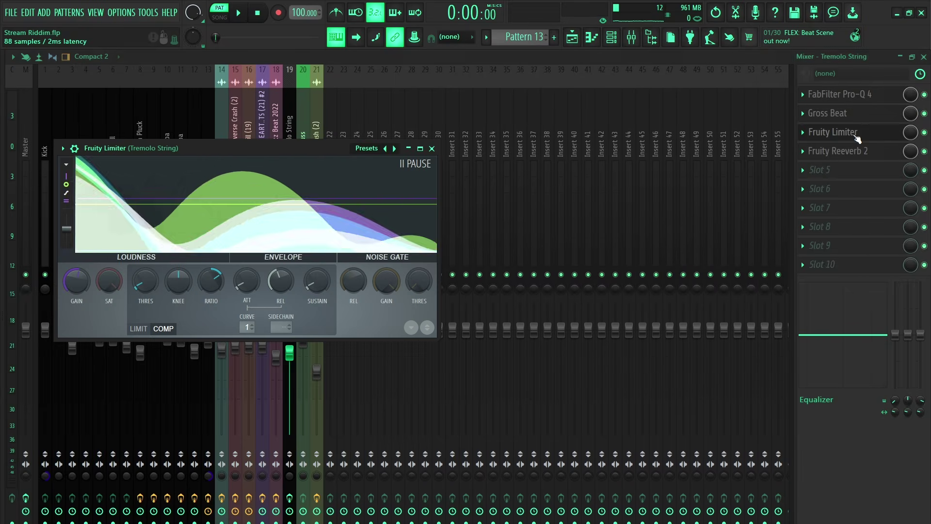
pyautogui.click(432, 148)
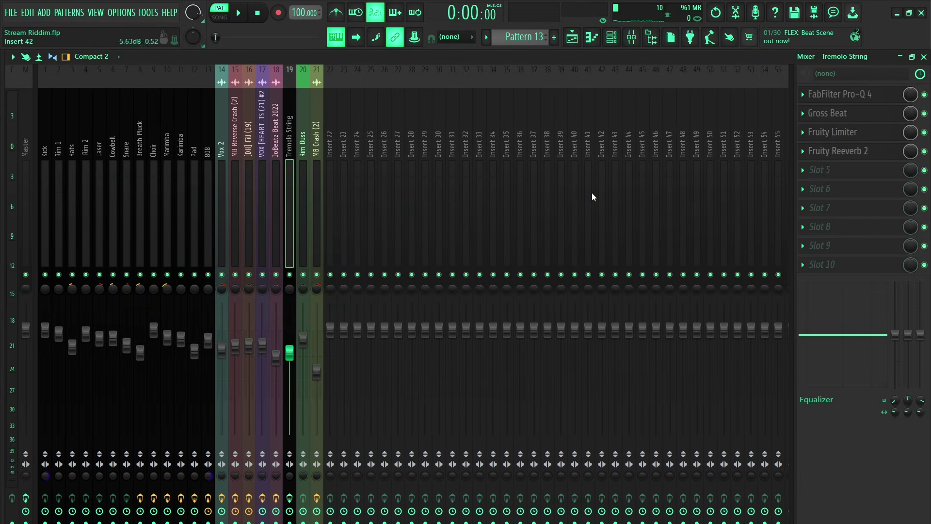
# Step: Re-enable the Tremolo String track's effects, play Pattern 13 with them, stop, and return to the playlist in song mode
pyautogui.click(290, 499)
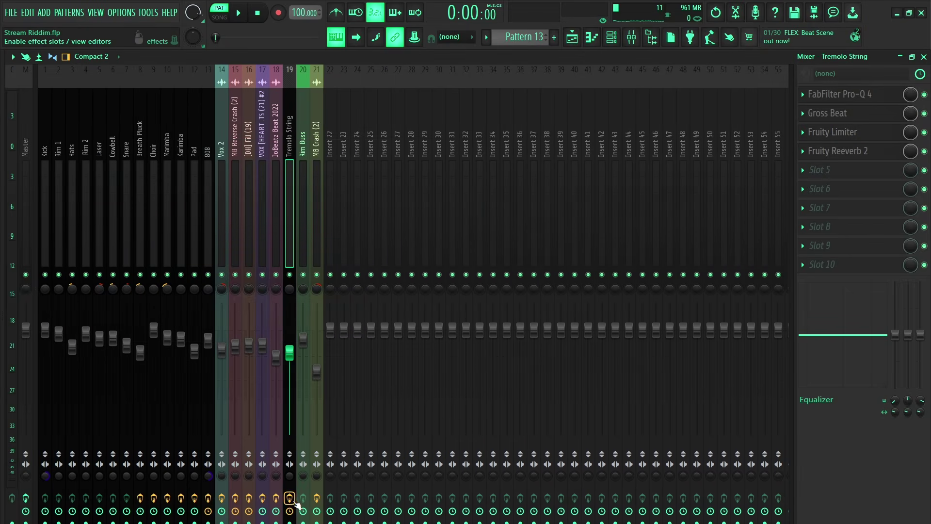
pyautogui.press('space')
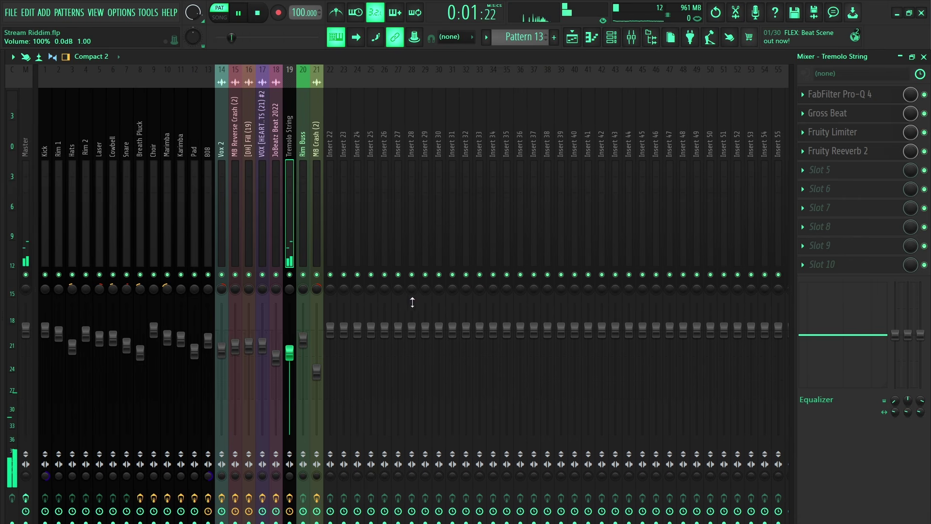
pyautogui.press('F5')
pyautogui.press('space')
pyautogui.press('l')
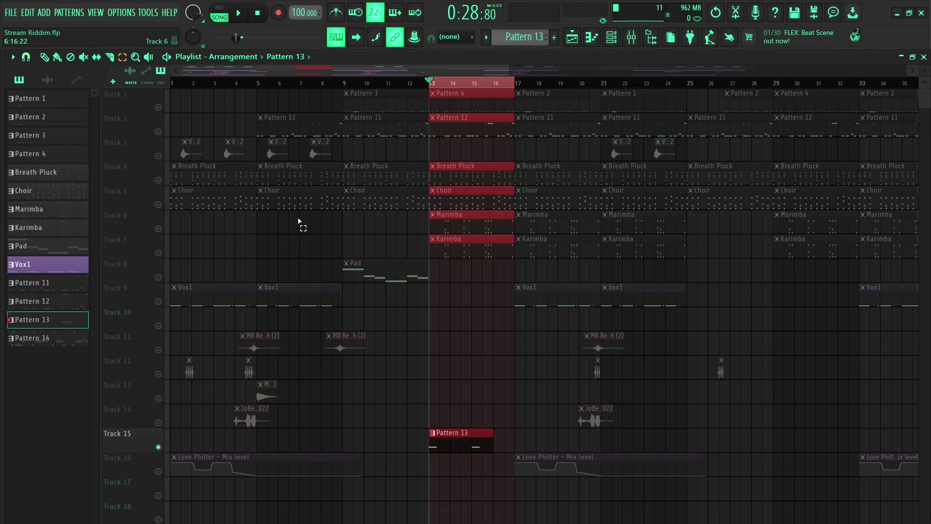
# Step: Unmute all playlist tracks, play the selected bars 13 to 16 with the full mix and stop playback
pyautogui.rightClick(162, 453)
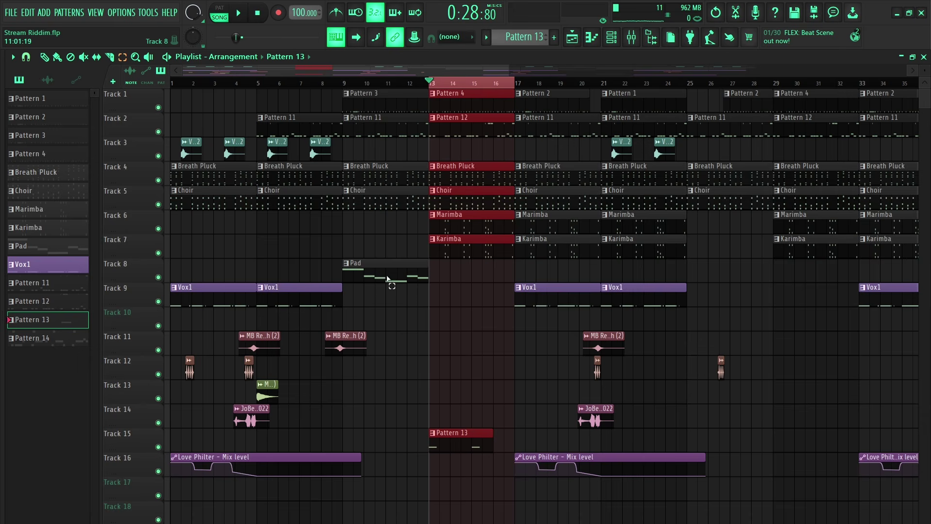
pyautogui.press('space')
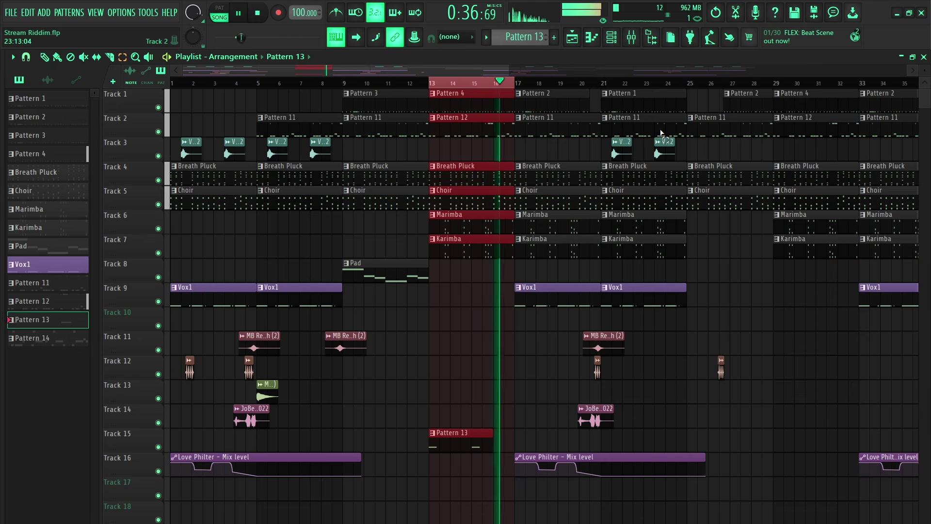
pyautogui.press('space')
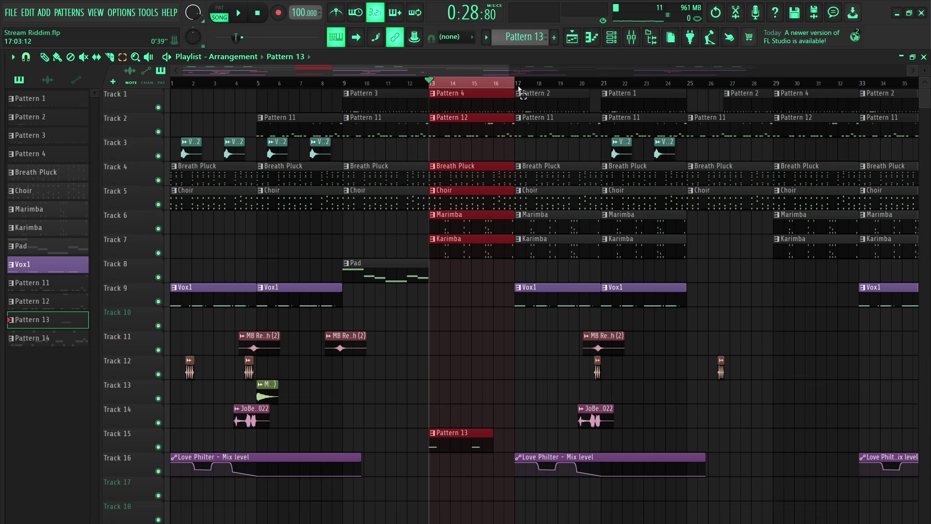
# Step: Select bars 17 to 20, isolate Vox1 with the Love Philter automation, play them, bypass Fruity Love Philter on the vocal mixer track and stop
pyautogui.moveTo(515, 86); pyautogui.dragTo(589, 87)
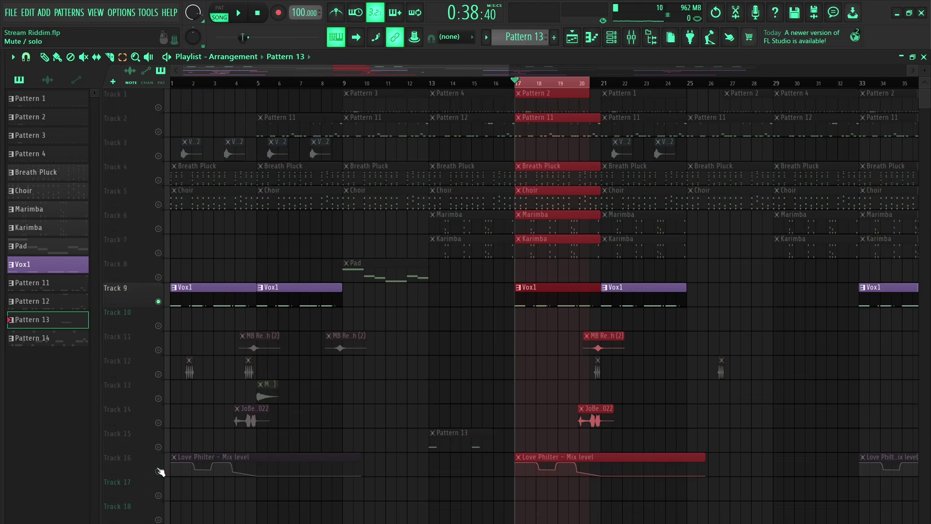
pyautogui.click(158, 470)
pyautogui.click(632, 37)
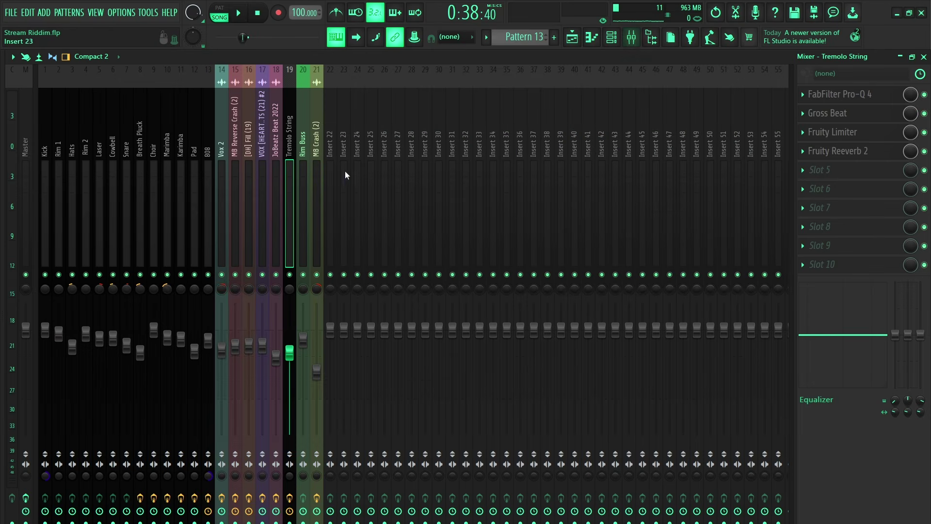
pyautogui.press('space')
pyautogui.click(262, 146)
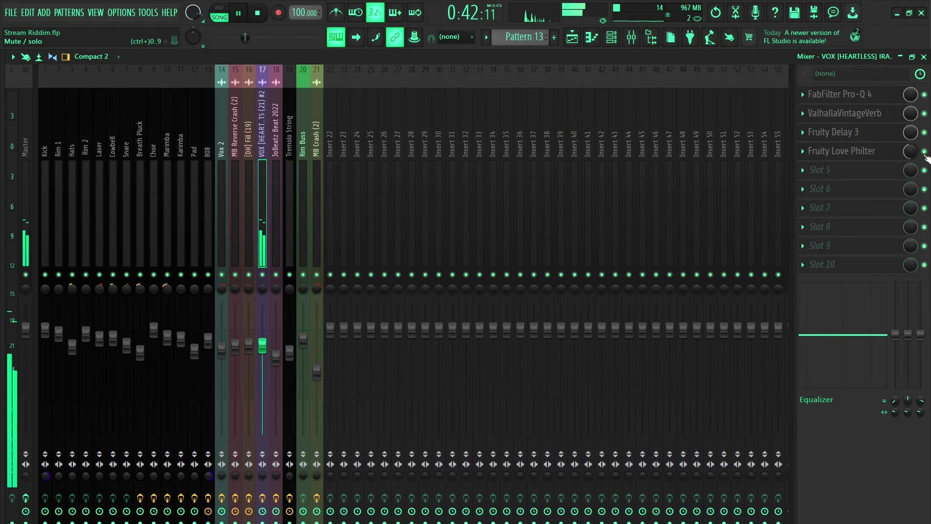
pyautogui.press('space')
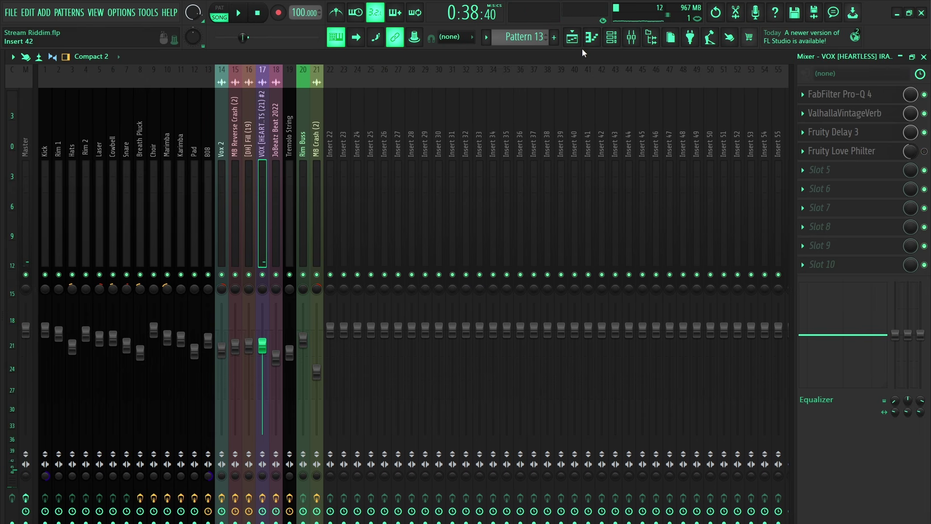
# Step: Mute the Love Philter automation on Track 16 in the playlist, play Vox1 from bar 17, clear the time selection and stop playback
pyautogui.click(572, 37)
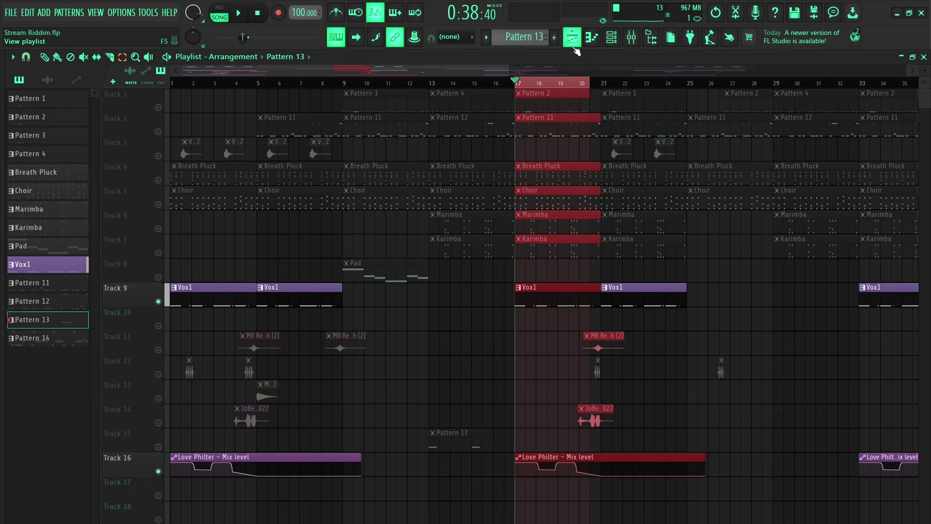
pyautogui.click(158, 471)
pyautogui.press('space')
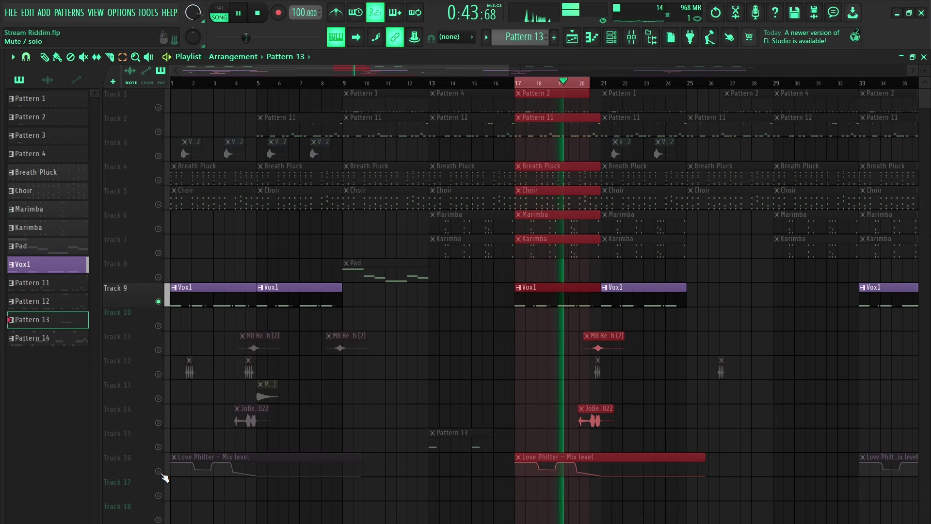
pyautogui.keyDown('ctrl'); pyautogui.click(601, 89); pyautogui.keyUp('ctrl')
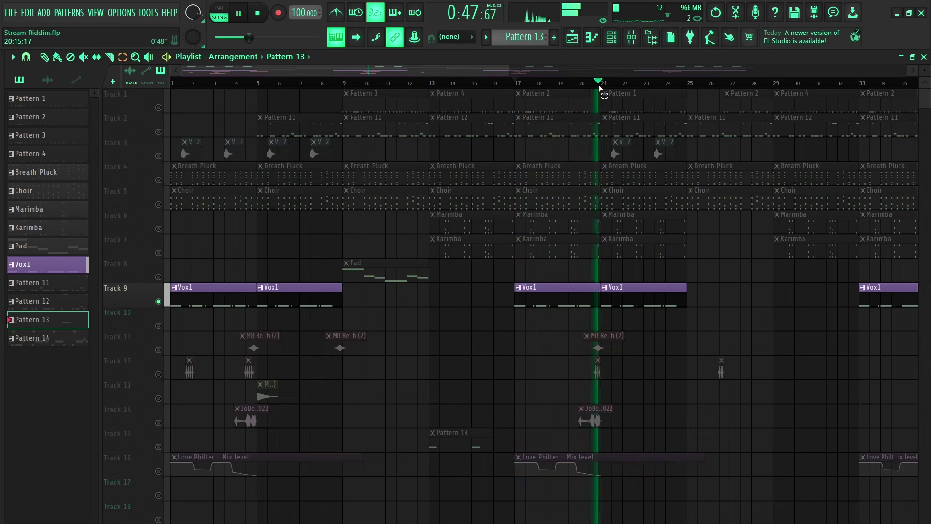
pyautogui.press('space')
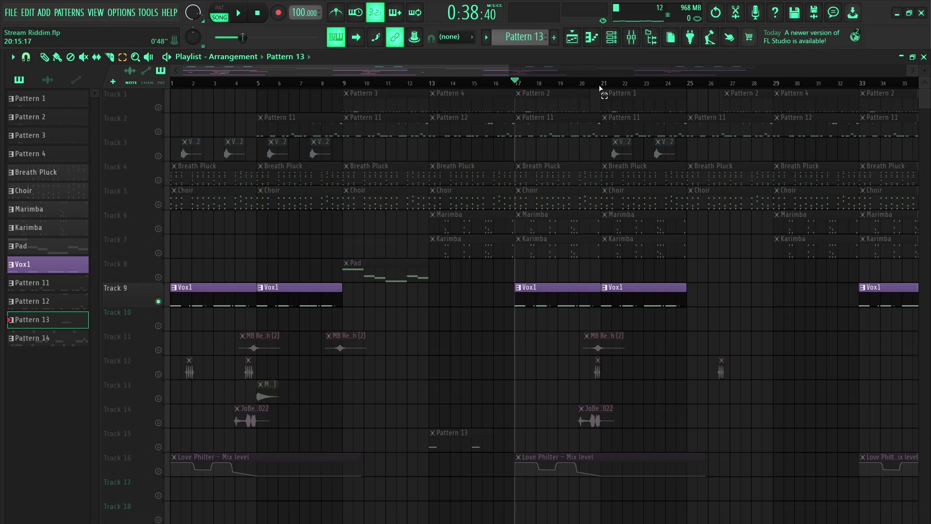
# Step: Unmute Track 16, play Vox1 while watching Fruity Love Philter's mix level follow the automation in the mixer, stop, and return to the playlist
pyautogui.click(159, 471)
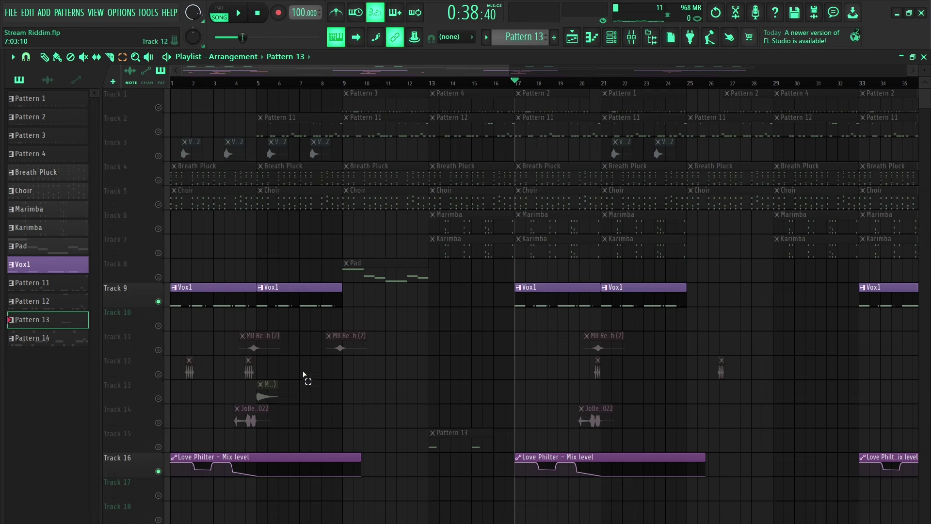
pyautogui.click(629, 44)
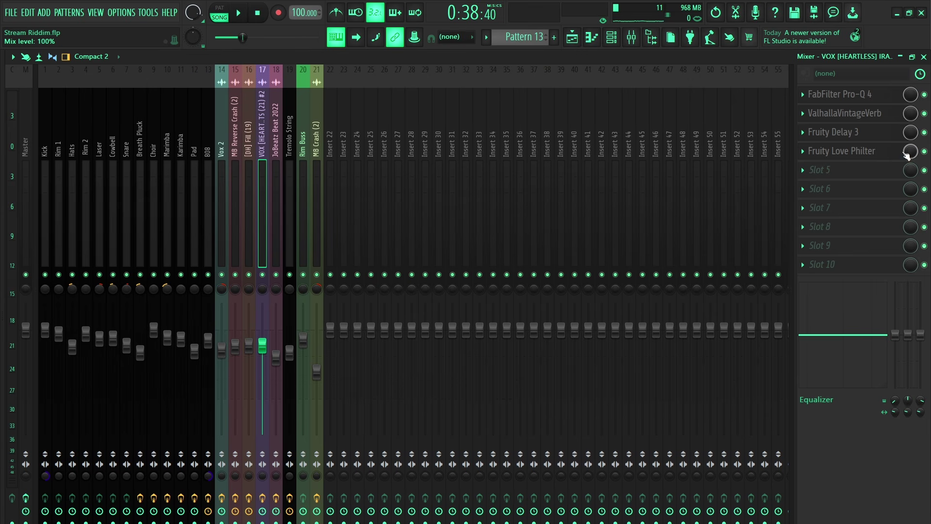
pyautogui.press('space')
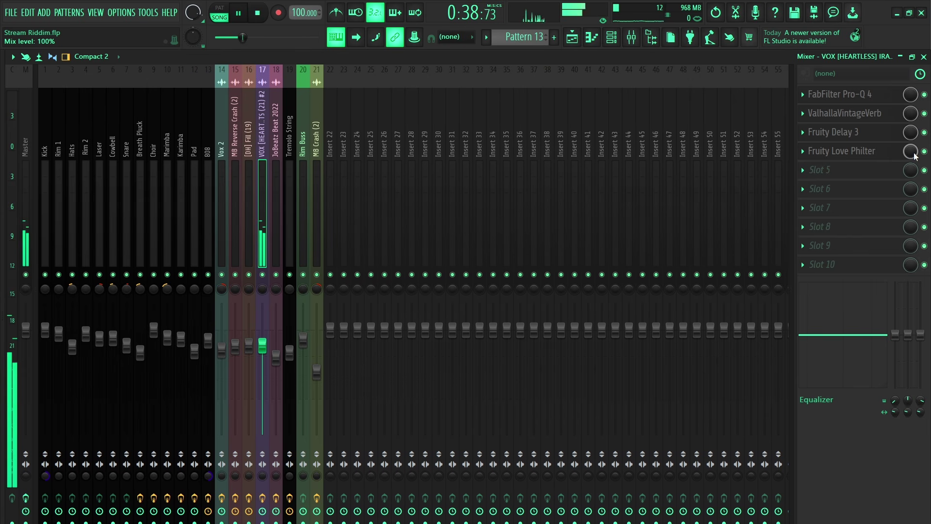
pyautogui.moveTo(911, 152); pyautogui.dragTo(915, 160)
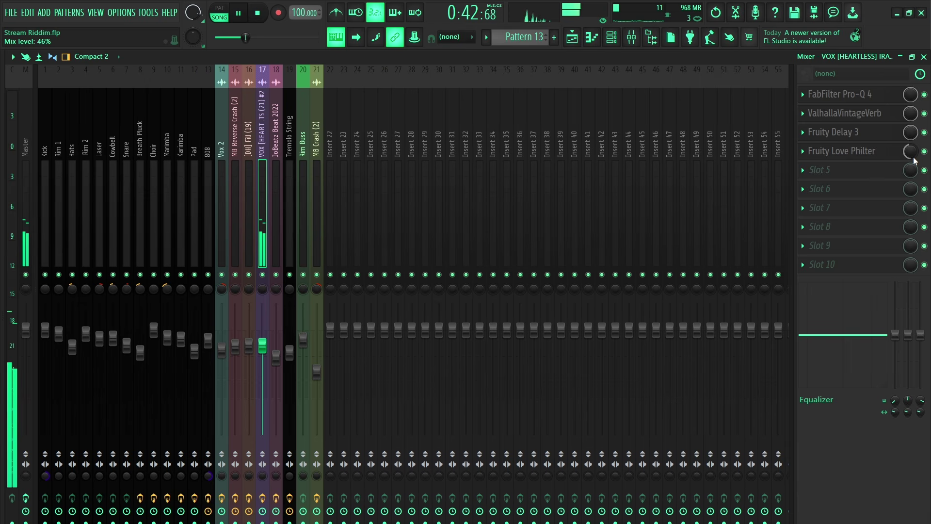
pyautogui.moveTo(914, 157)
pyautogui.mouseDown()
pyautogui.moveTo(914, 145)
pyautogui.moveTo(915, 162)
pyautogui.mouseUp()
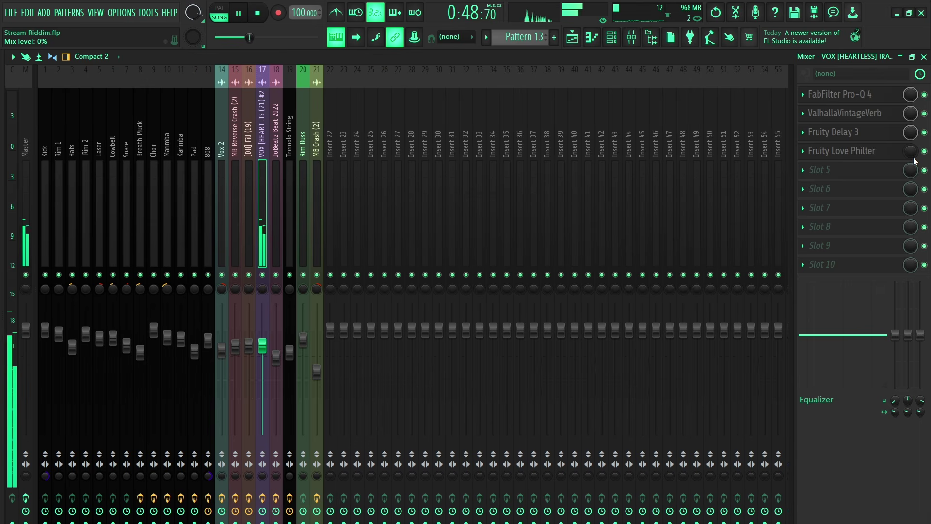
pyautogui.press('space')
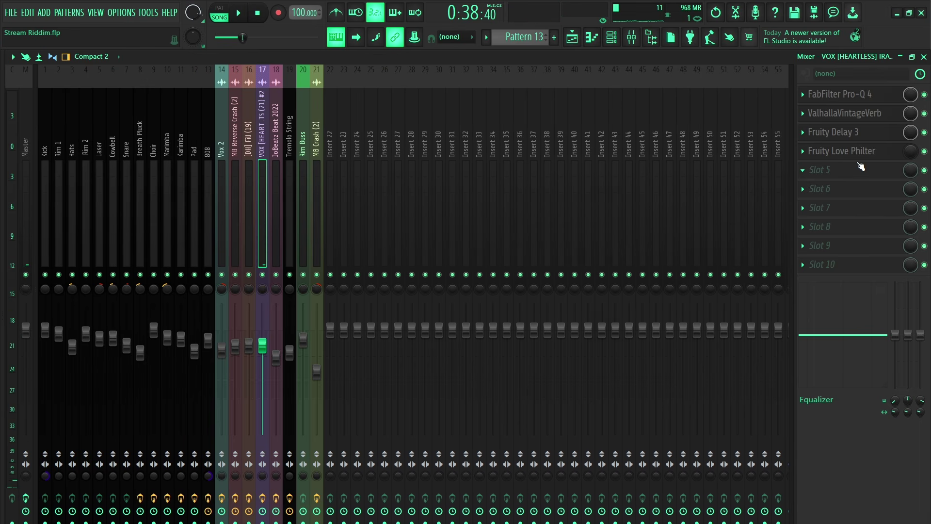
pyautogui.click(571, 41)
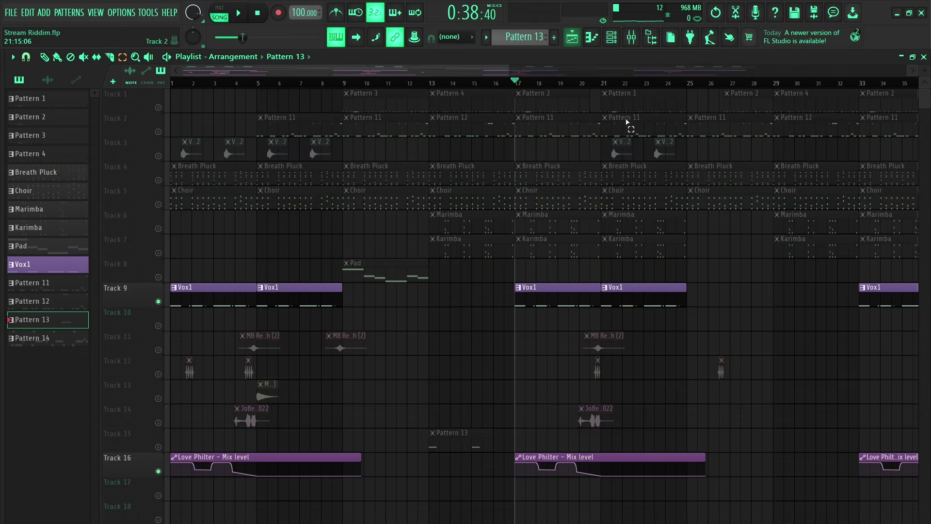